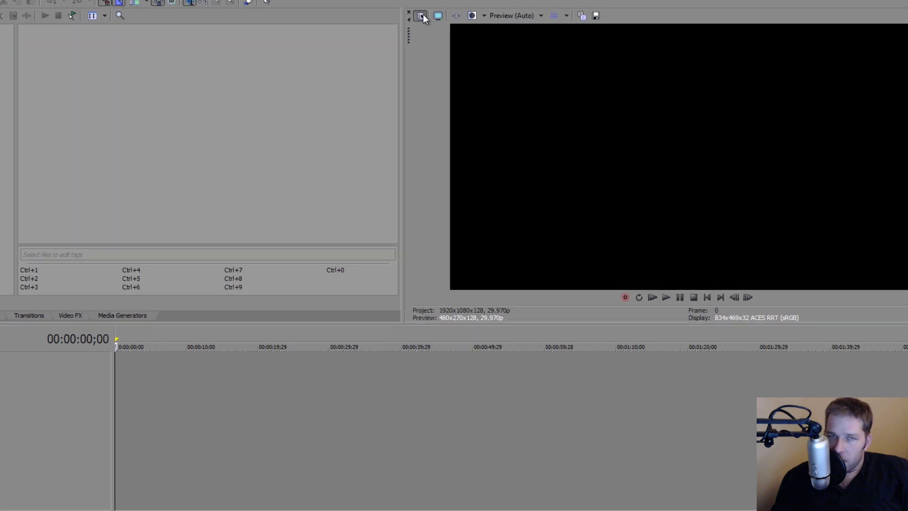
{"action": "left_click", "coordinate": [427, 39]}
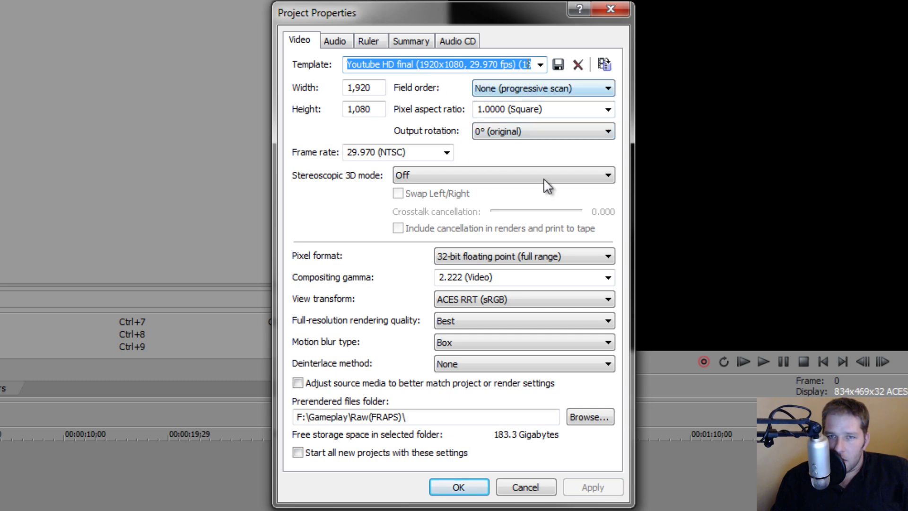
{"action": "left_click", "coordinate": [577, 90]}
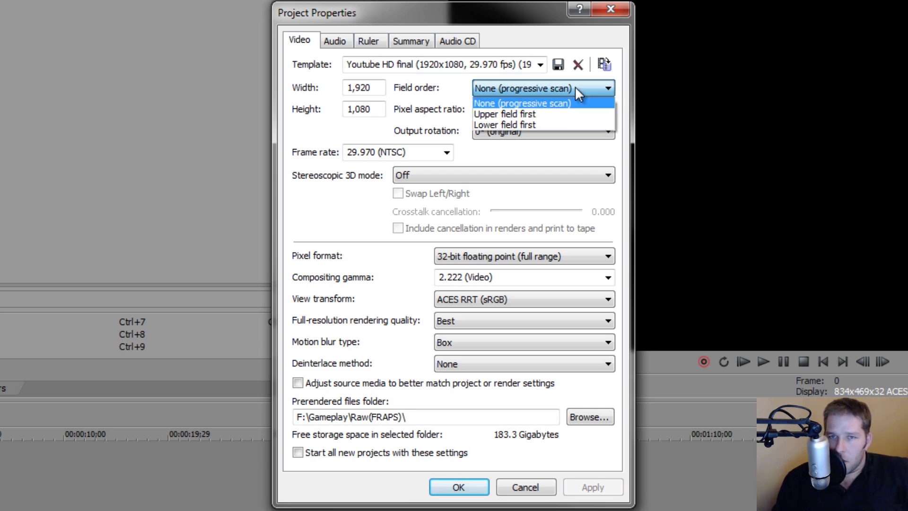
{"action": "left_click", "coordinate": [549, 89]}
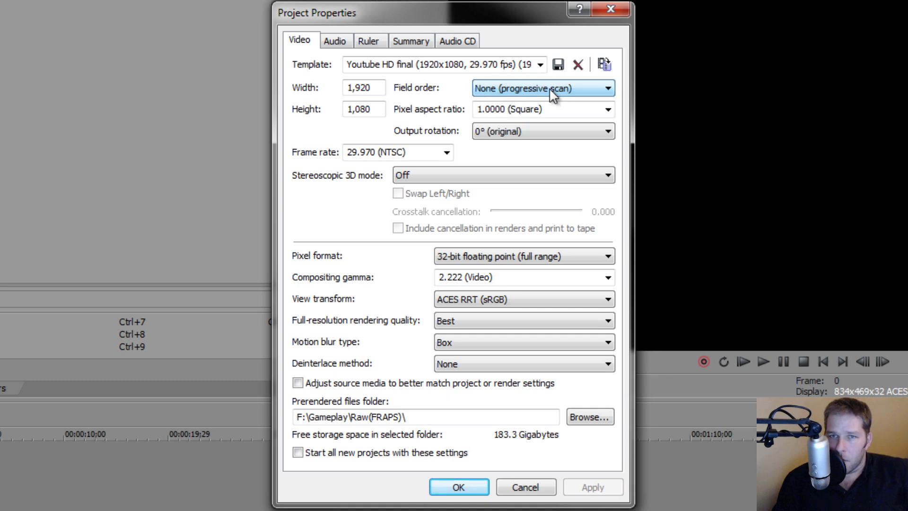
{"action": "left_click", "coordinate": [359, 95]}
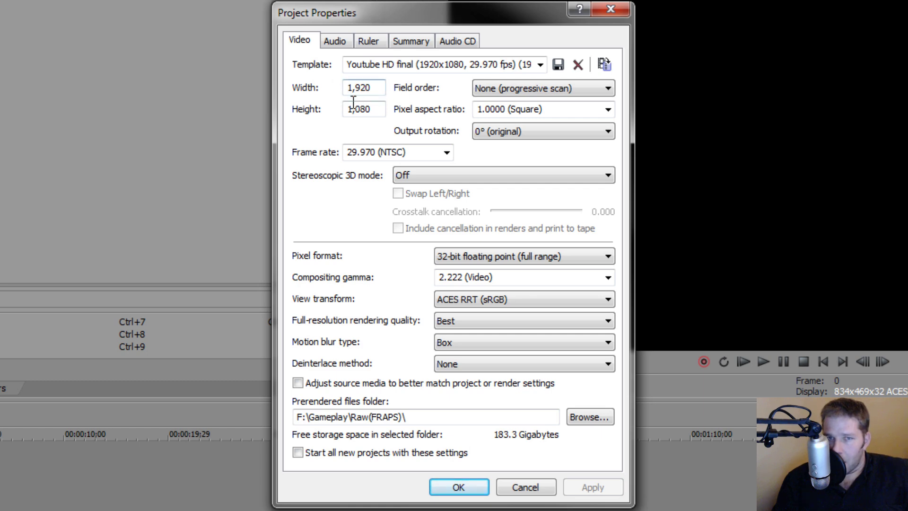
{"action": "left_click", "coordinate": [360, 113]}
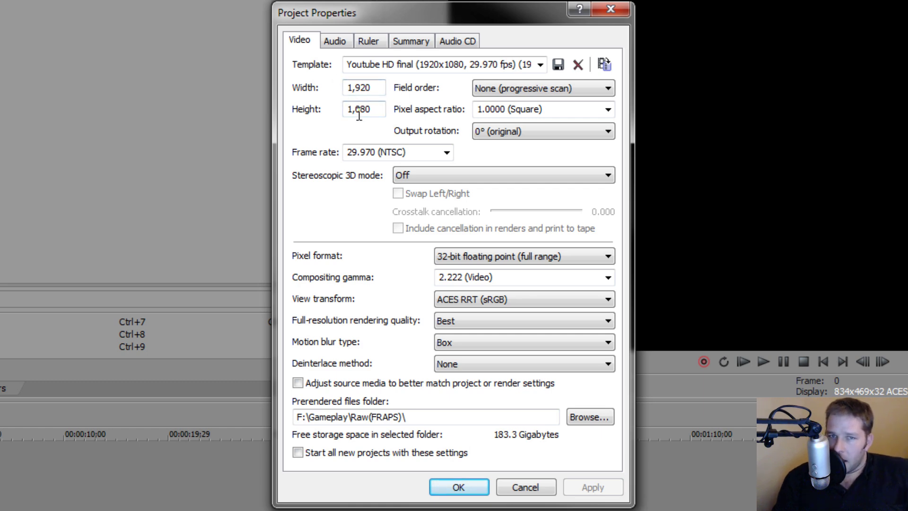
{"action": "left_click", "coordinate": [371, 92]}
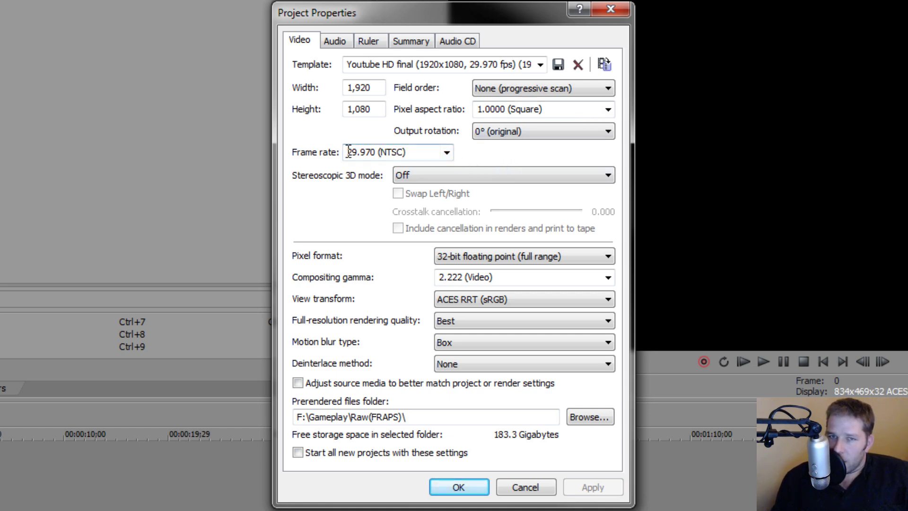
{"action": "left_click", "coordinate": [449, 152]}
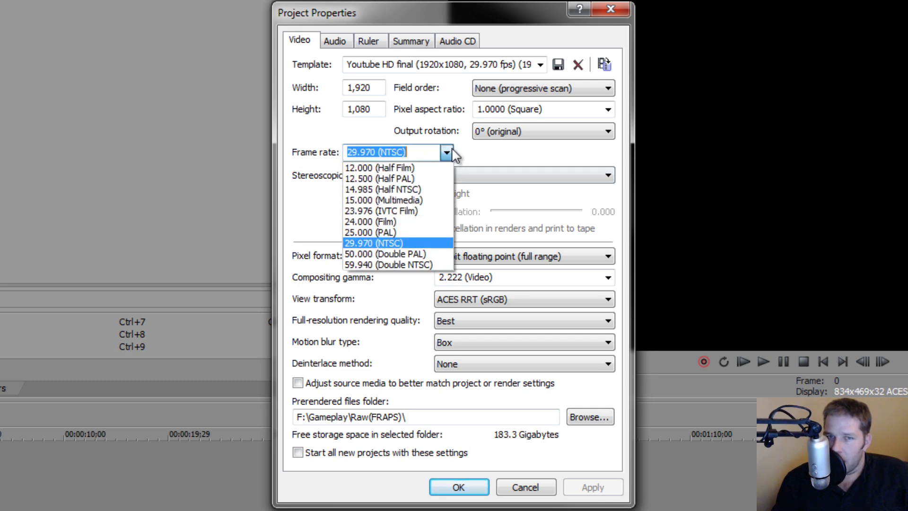
{"action": "left_click", "coordinate": [399, 243]}
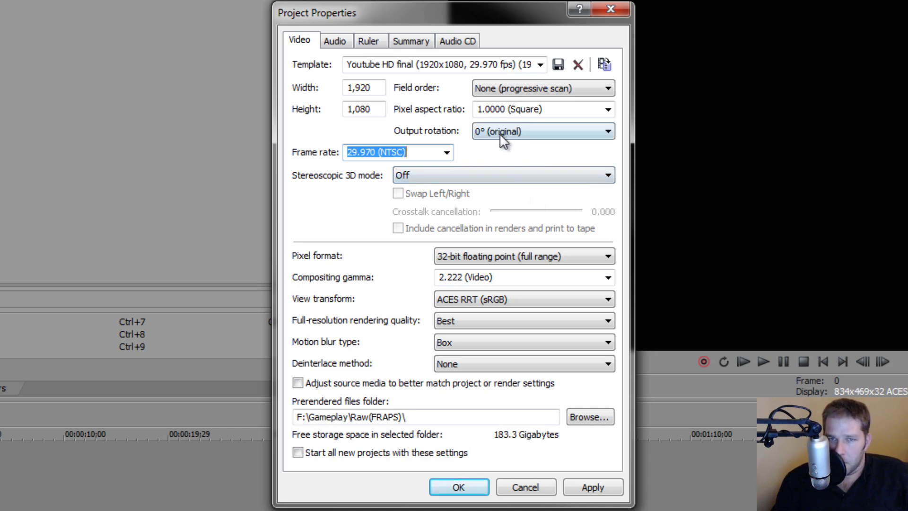
{"action": "left_click", "coordinate": [608, 109]}
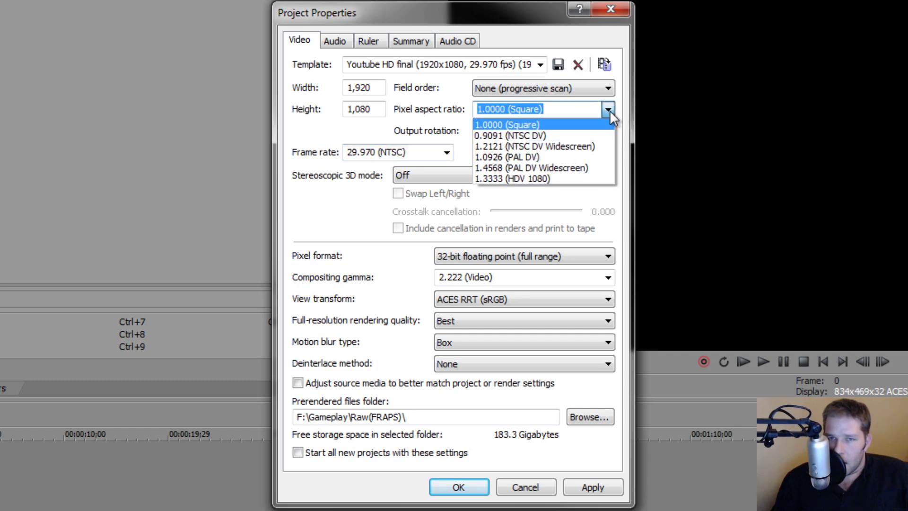
{"action": "left_click", "coordinate": [609, 110]}
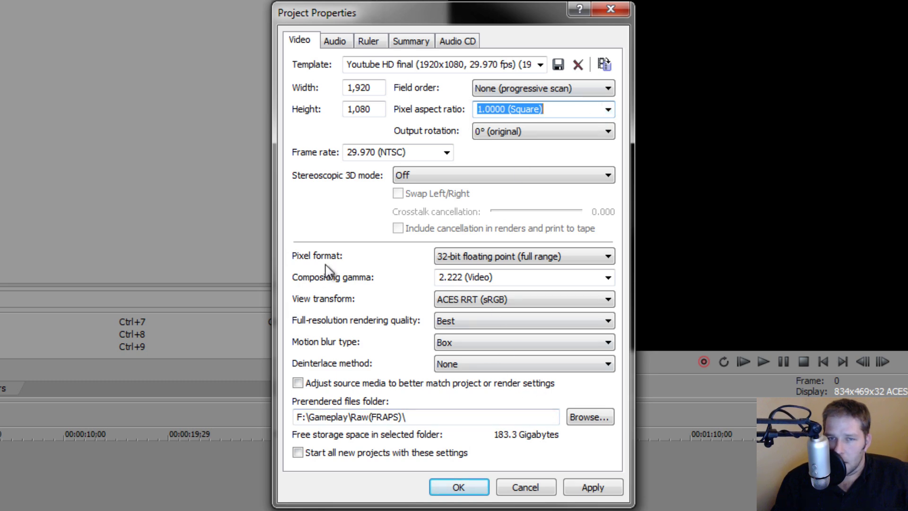
- Keep the pixel format at 32-bit floating point (full range)
{"action": "left_click", "coordinate": [552, 261]}
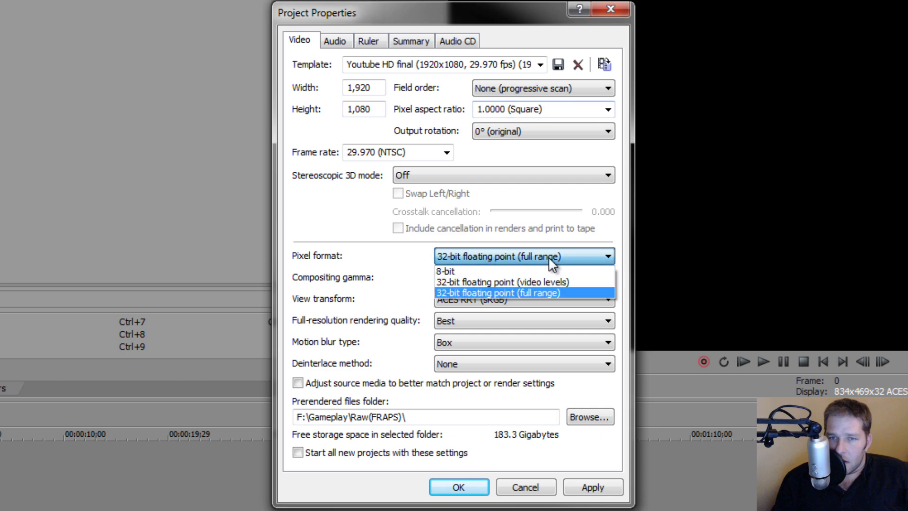
{"action": "left_click", "coordinate": [485, 295]}
{"action": "double_click", "coordinate": [487, 302]}
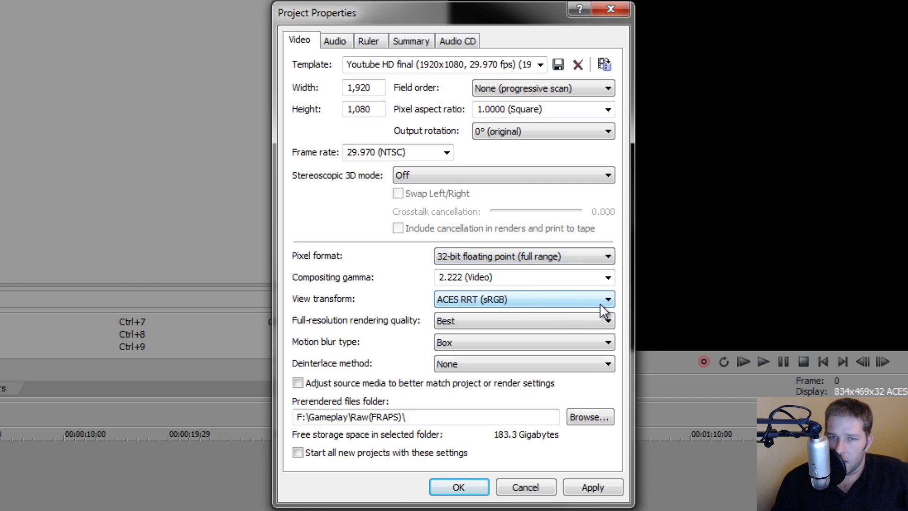
{"action": "double_click", "coordinate": [544, 260]}
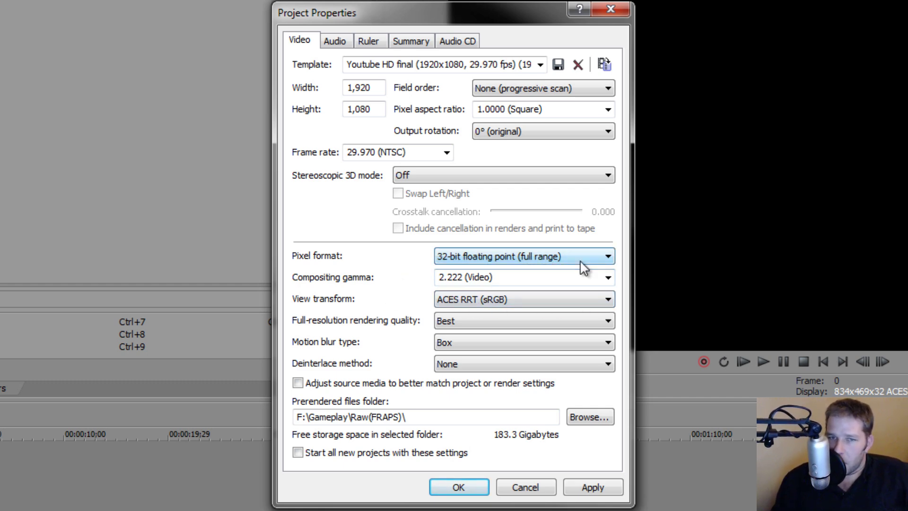
- Switch compositing gamma to 1.000 (Linear), then back to 2.222 (Video)
{"action": "left_click", "coordinate": [607, 278]}
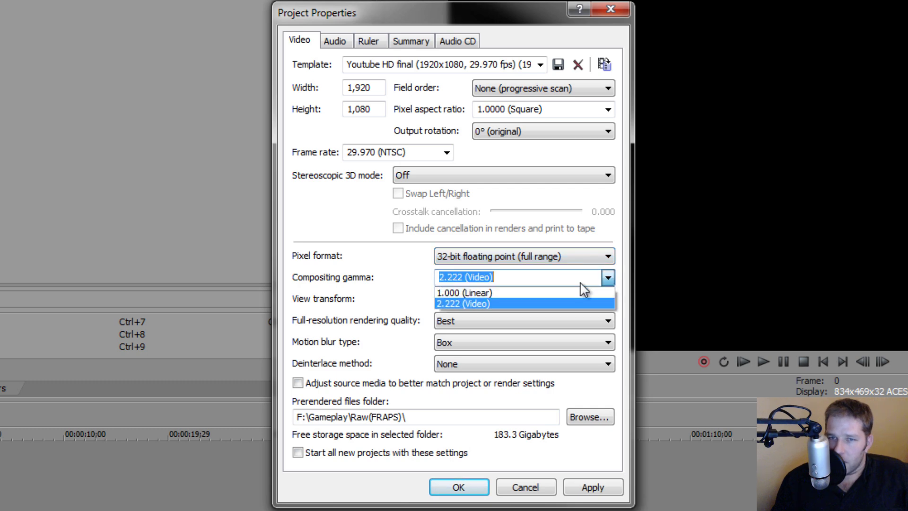
{"action": "left_click", "coordinate": [479, 293]}
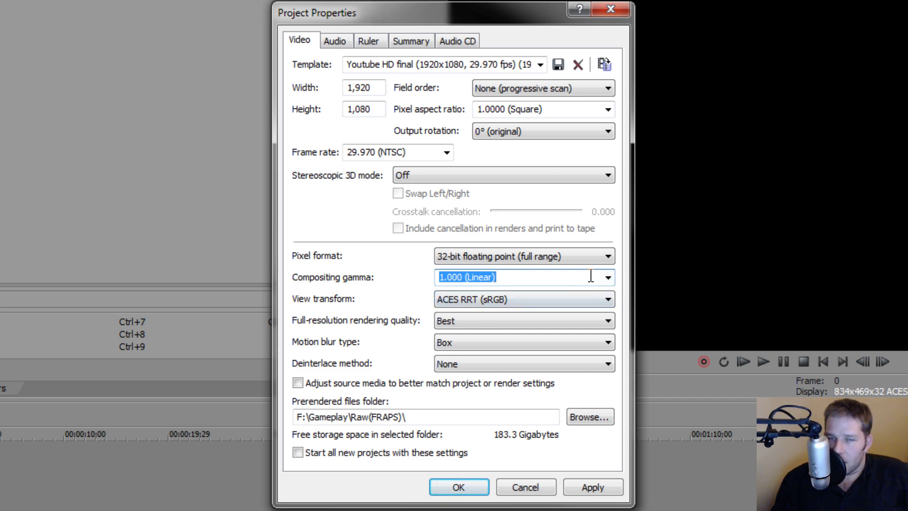
{"action": "left_click", "coordinate": [609, 279]}
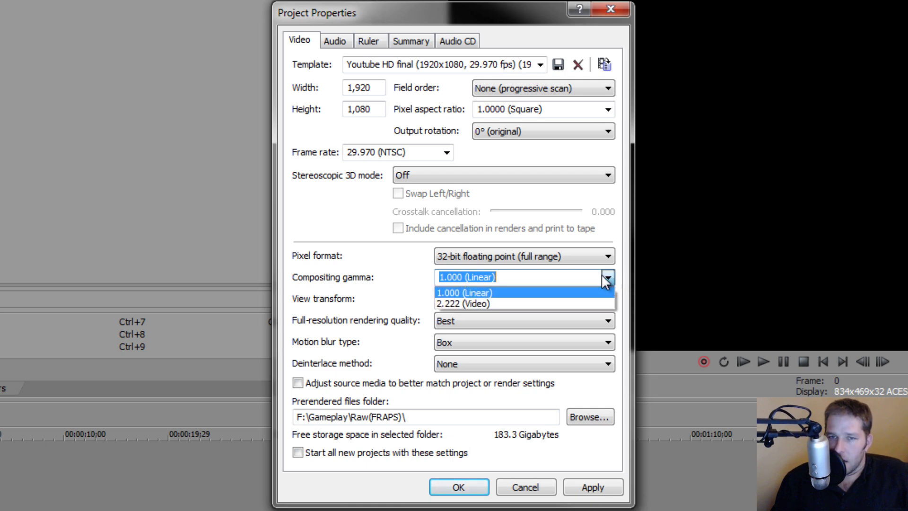
{"action": "left_click", "coordinate": [459, 304]}
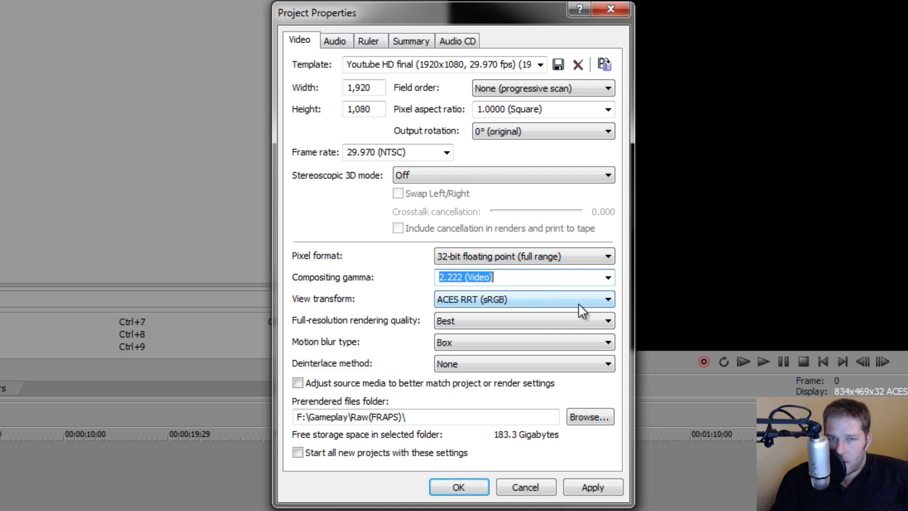
- Set the view transform to Off
{"action": "left_click", "coordinate": [544, 299]}
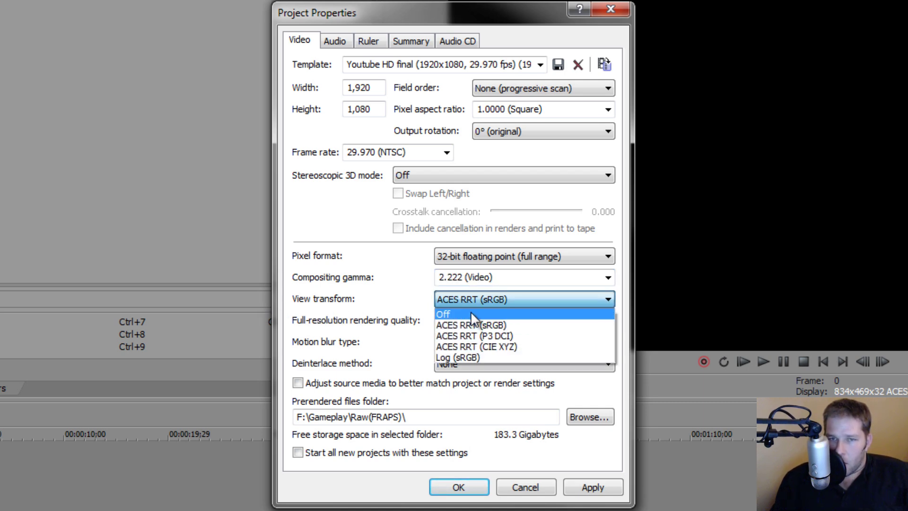
{"action": "left_click", "coordinate": [471, 314]}
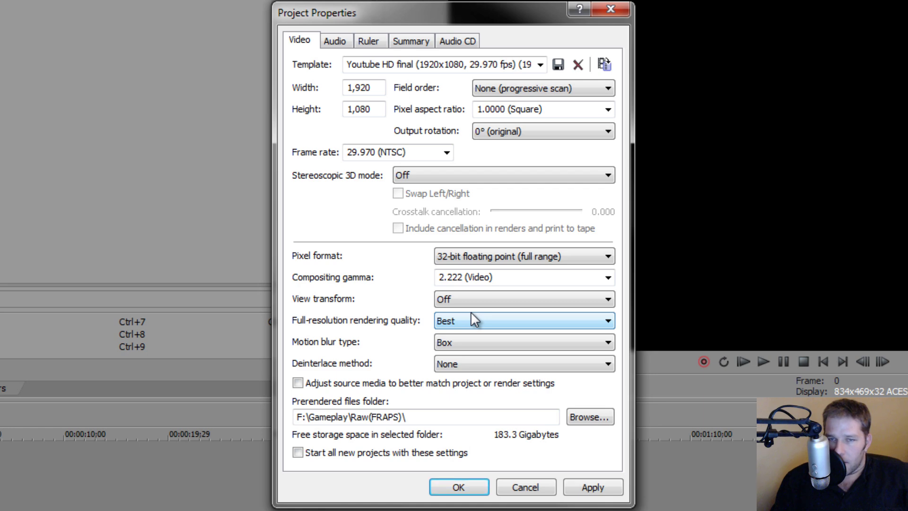
{"action": "left_click", "coordinate": [491, 309]}
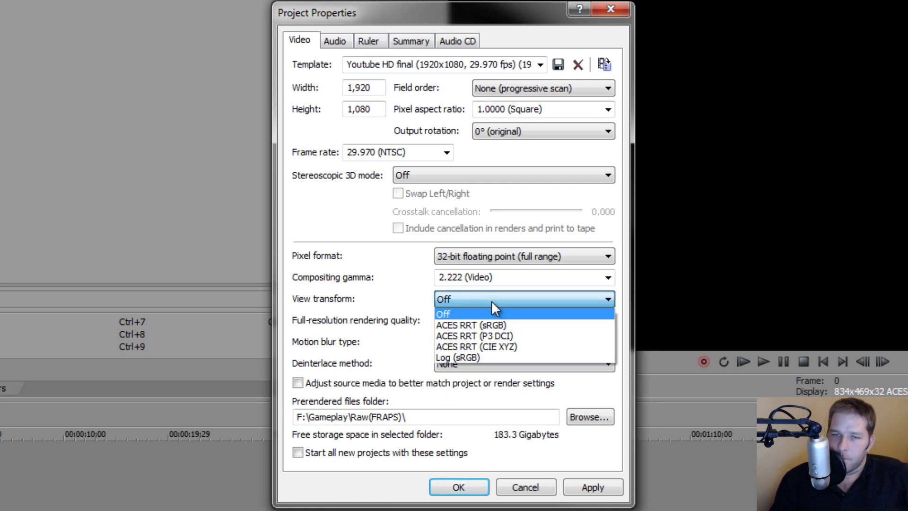
{"action": "left_click", "coordinate": [492, 303]}
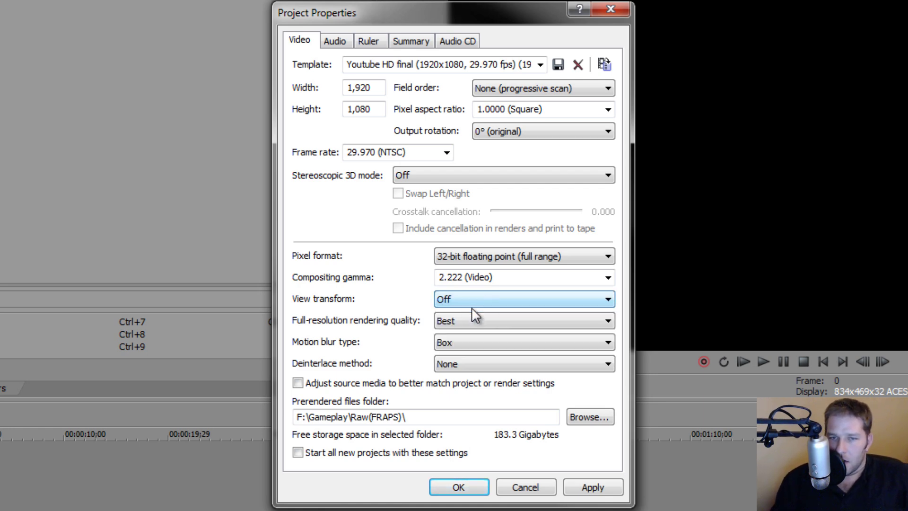
{"action": "key", "text": "Tab"}
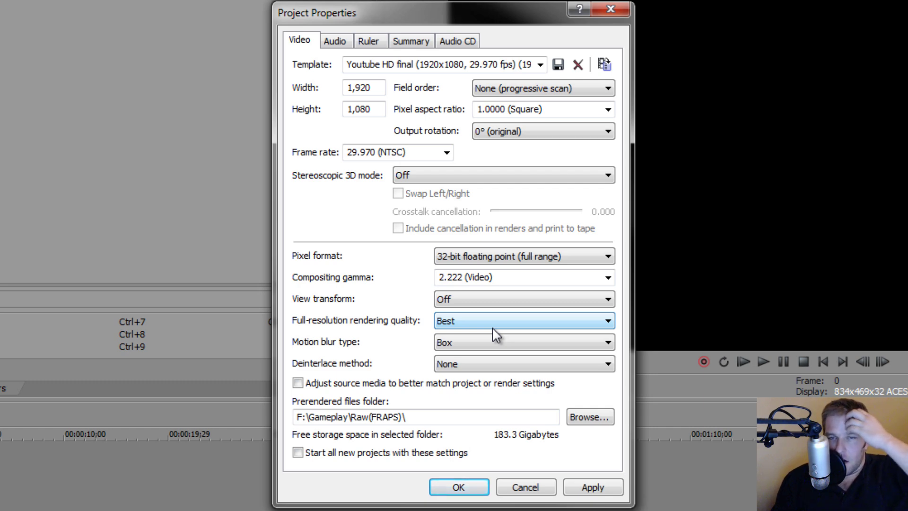
{"action": "key", "text": "shift+Tab"}
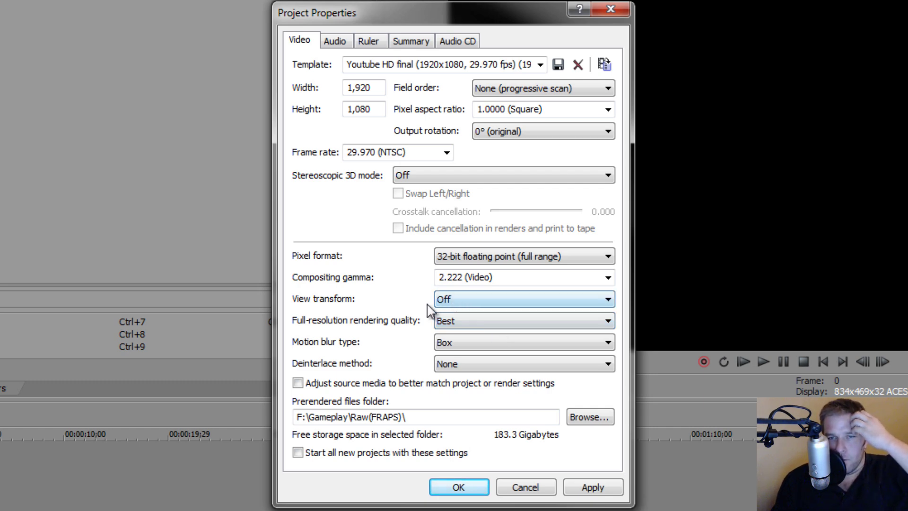
- Confirm view transform Off, Best rendering quality, Box motion blur and deinterlace method None
{"action": "left_click", "coordinate": [458, 302]}
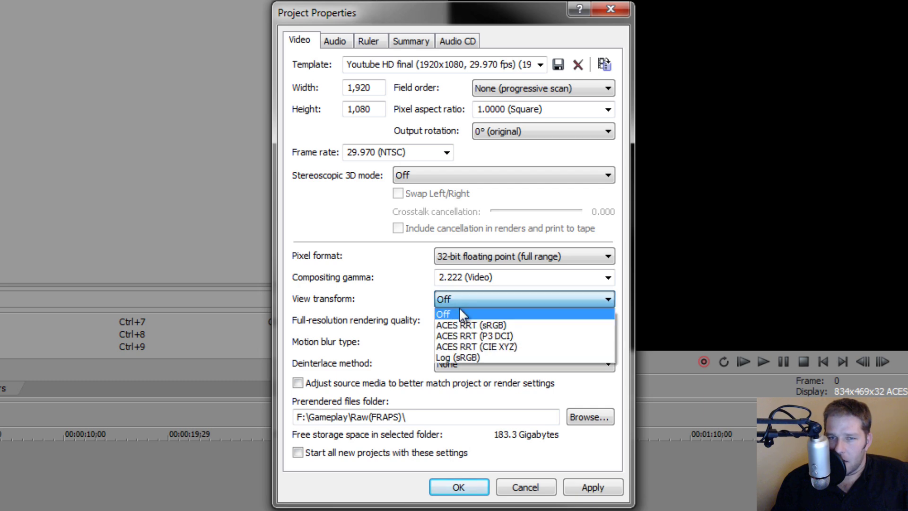
{"action": "left_click", "coordinate": [452, 315]}
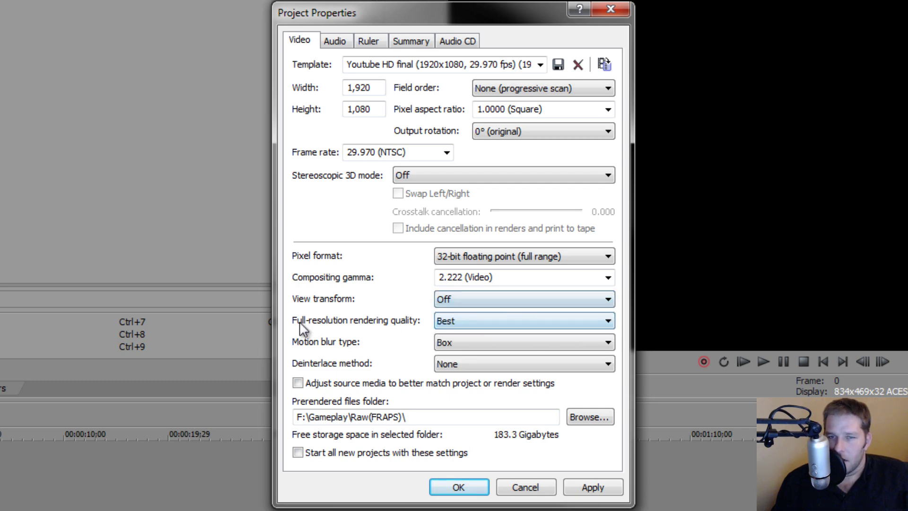
{"action": "left_click", "coordinate": [549, 325]}
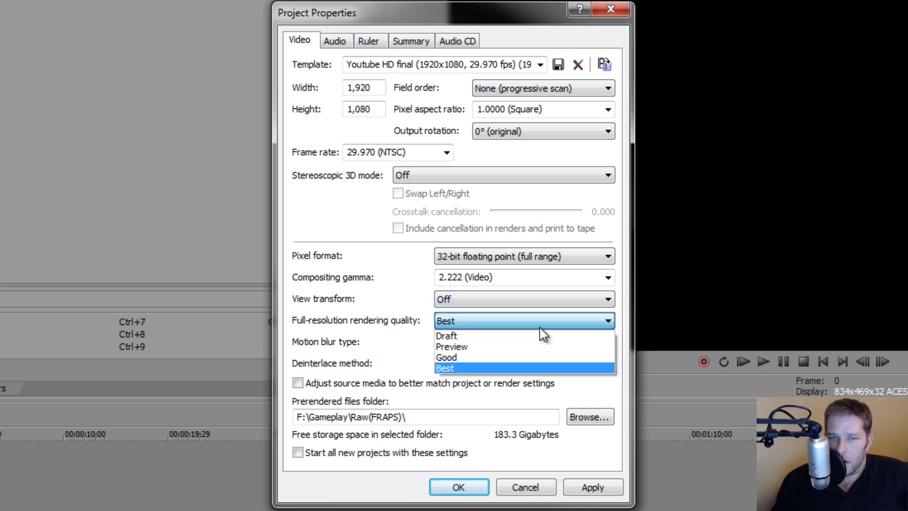
{"action": "left_click", "coordinate": [539, 325]}
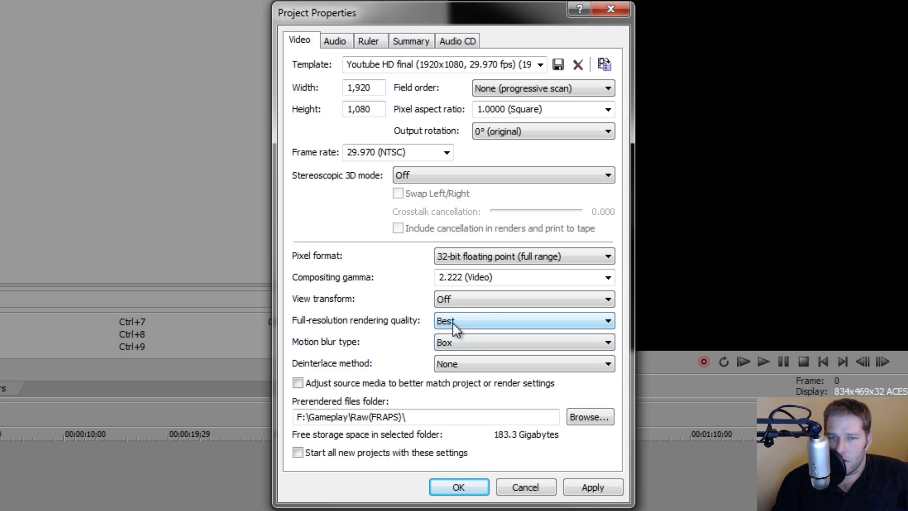
{"action": "left_click", "coordinate": [484, 342]}
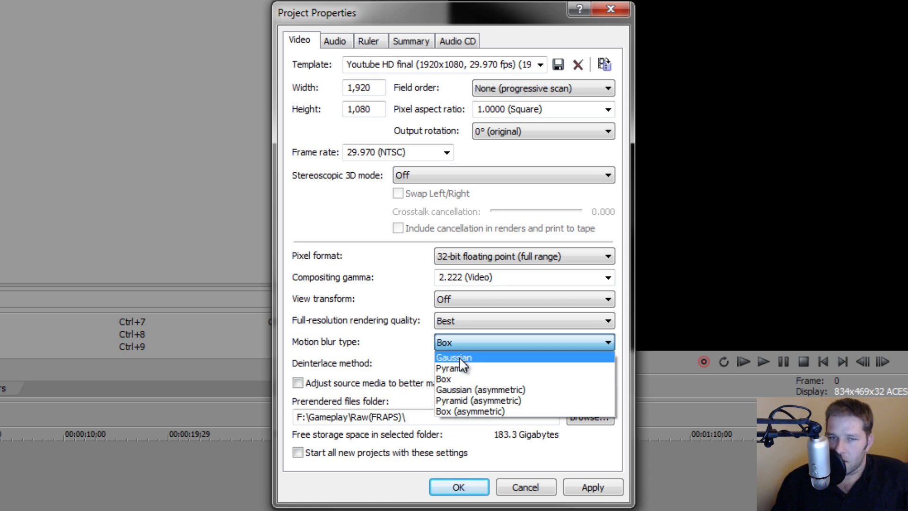
{"action": "left_click", "coordinate": [446, 380]}
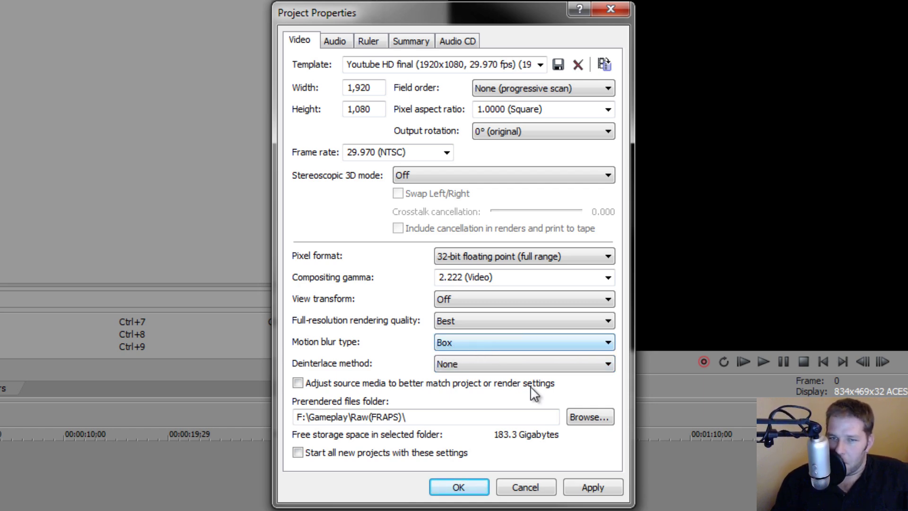
{"action": "left_click", "coordinate": [516, 365]}
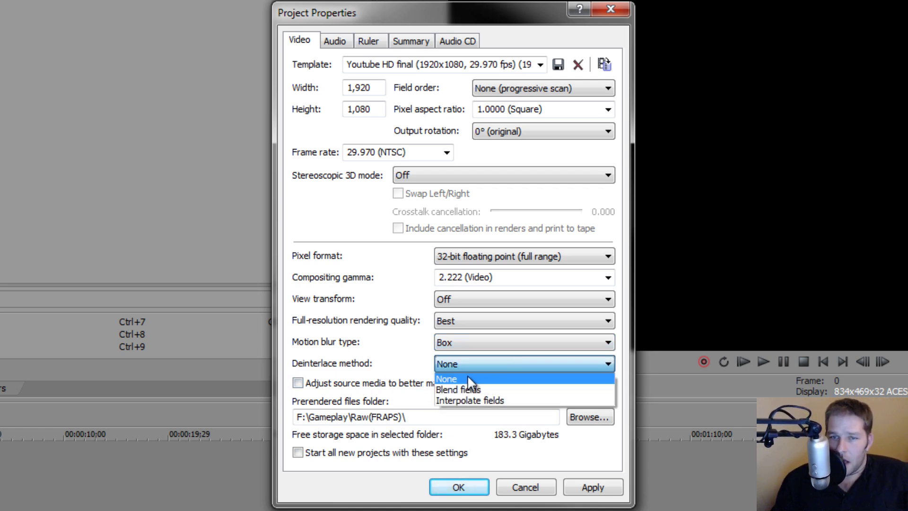
{"action": "left_click", "coordinate": [494, 364]}
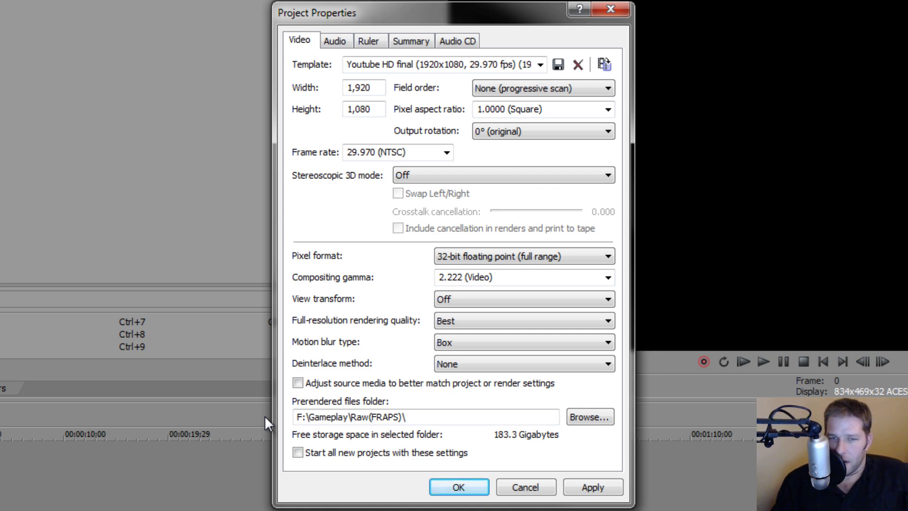
- Make these the default settings for new projects, apply them and close Project Properties
{"action": "left_click", "coordinate": [298, 452]}
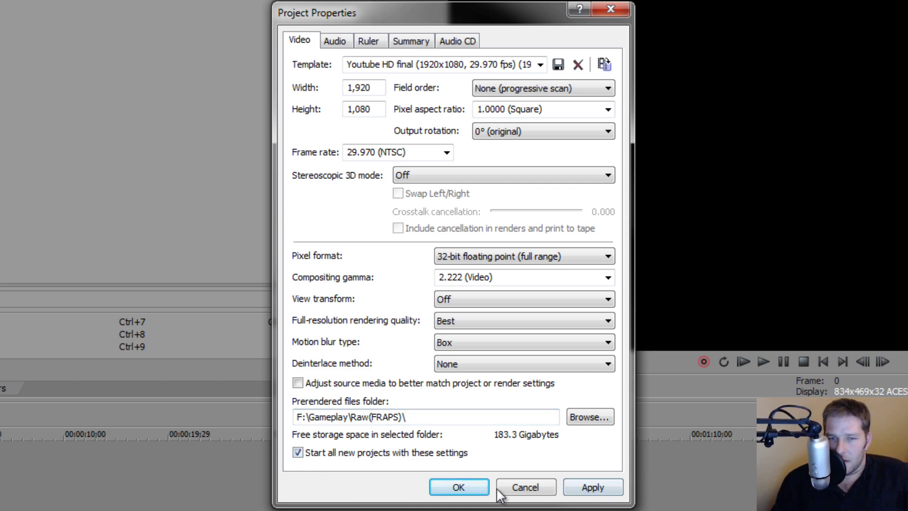
{"action": "left_click", "coordinate": [593, 485]}
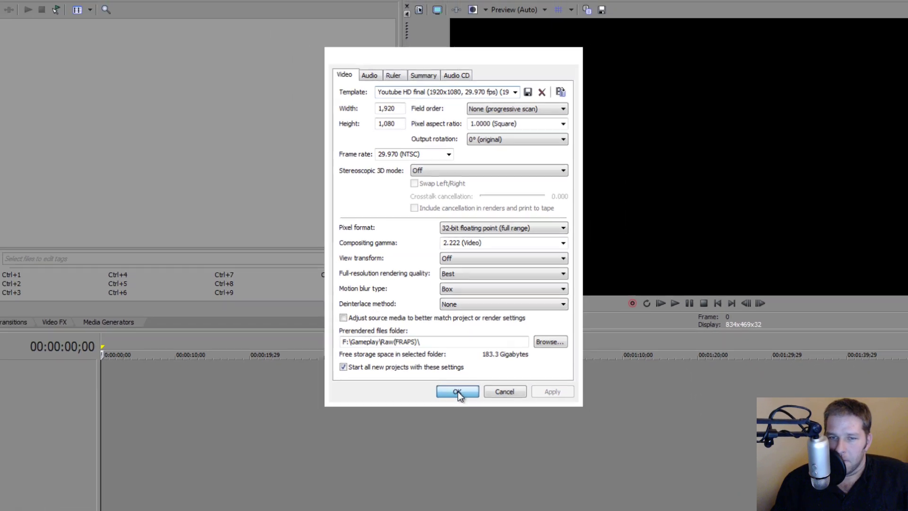
{"action": "left_click", "coordinate": [458, 487]}
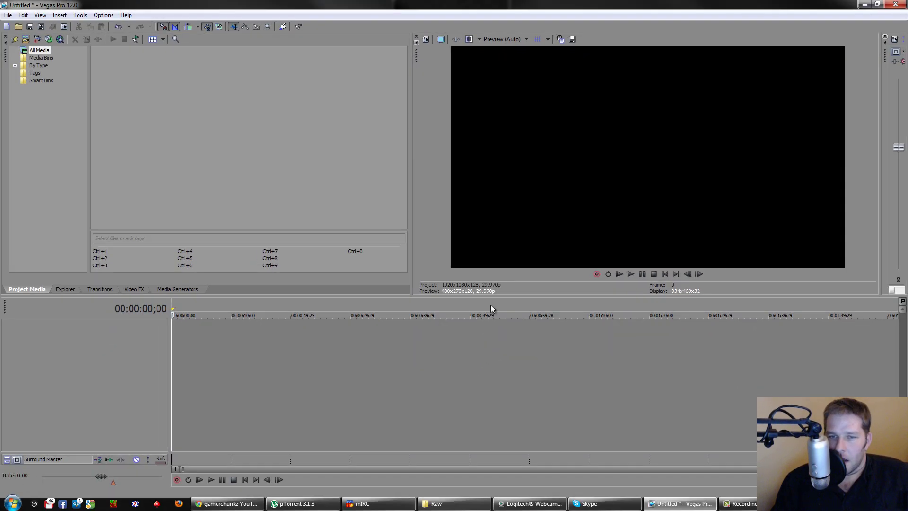
{"action": "left_click", "coordinate": [451, 507]}
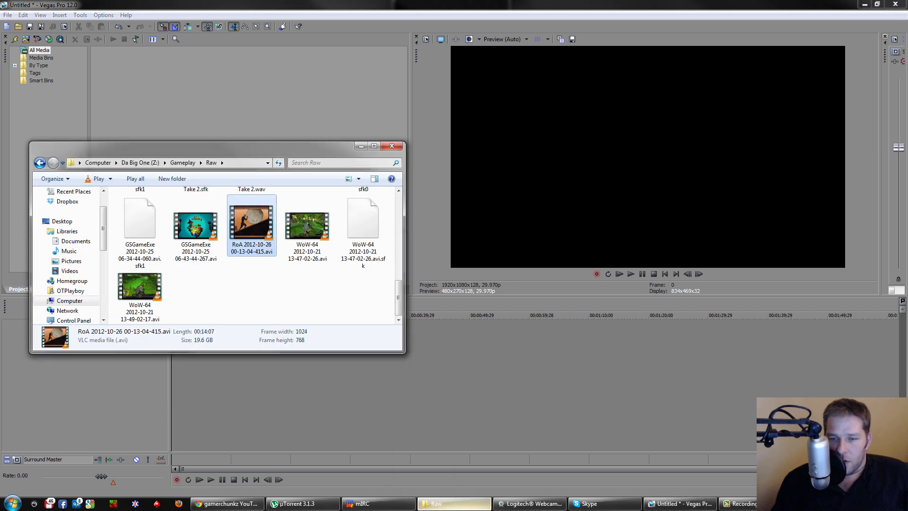
{"action": "left_click", "coordinate": [199, 225]}
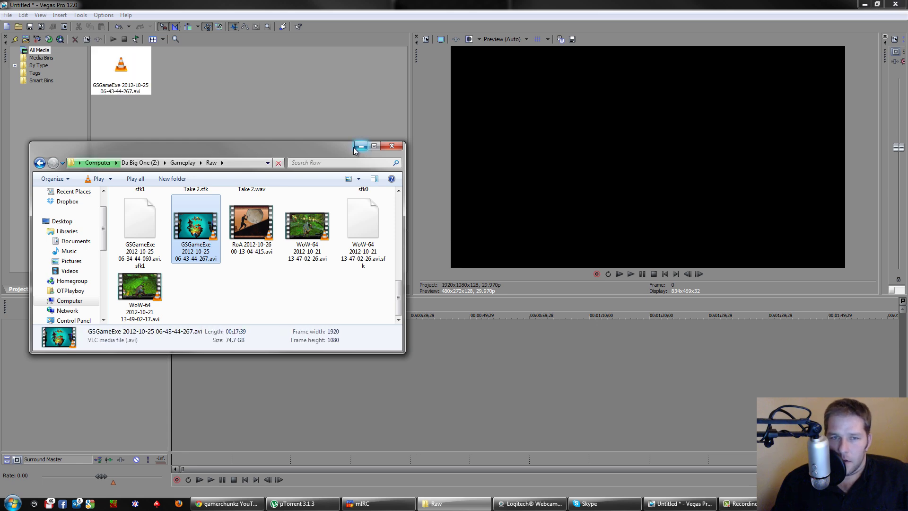
{"action": "left_click", "coordinate": [361, 147]}
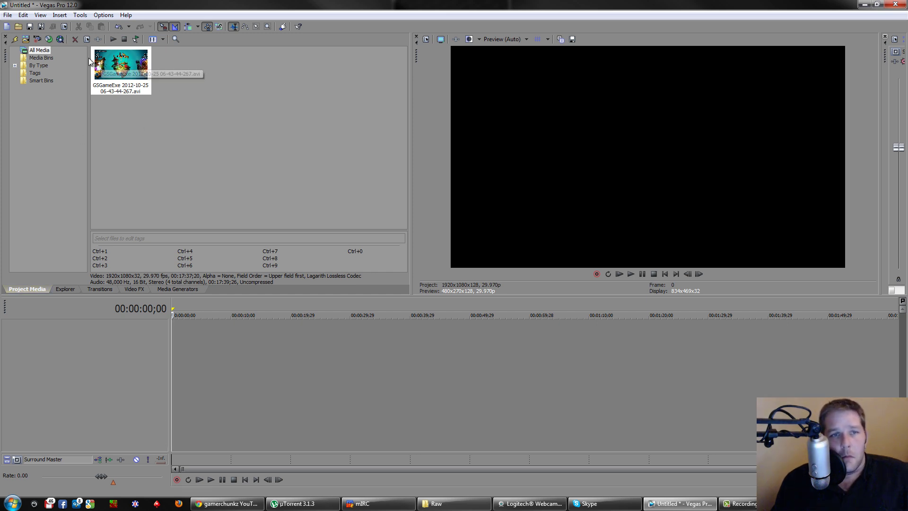
{"action": "left_click_drag", "start_coordinate": [125, 68], "coordinate": [174, 241]}
{"action": "left_click_drag", "start_coordinate": [199, 336], "coordinate": [195, 338]}
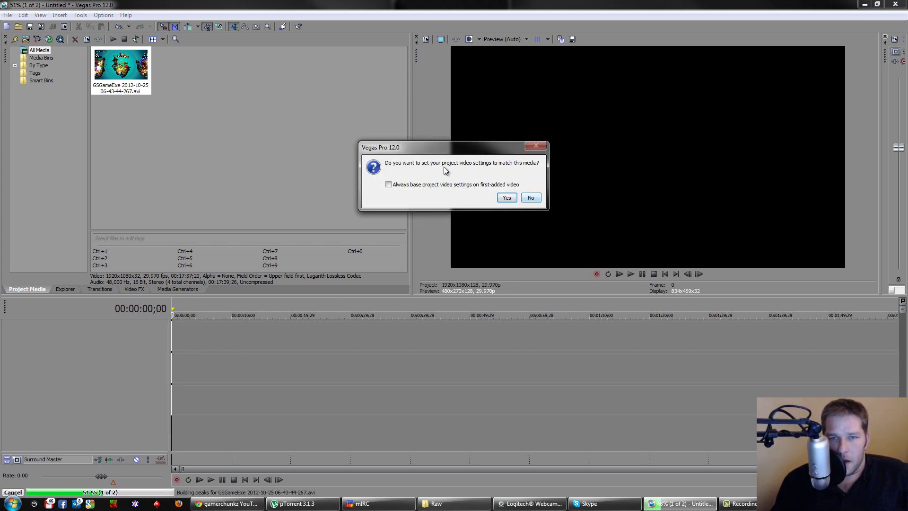
{"action": "left_click", "coordinate": [538, 198]}
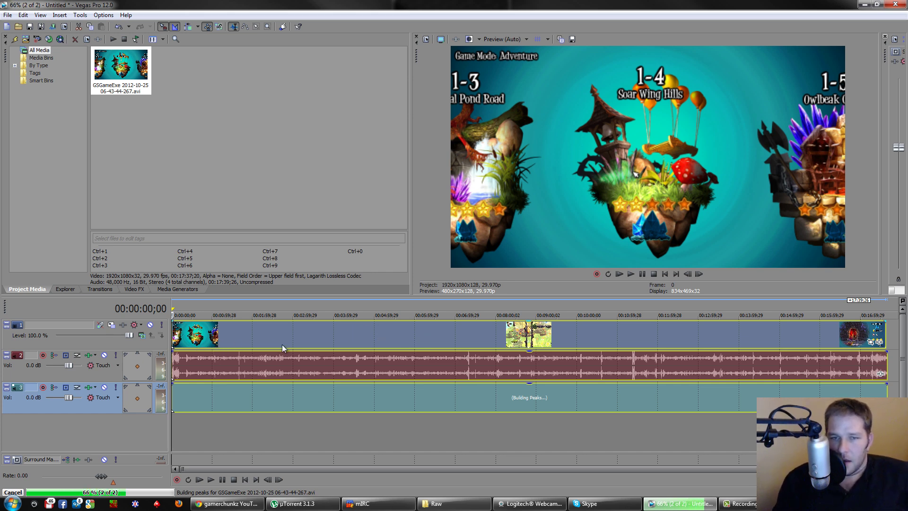
{"action": "left_click", "coordinate": [247, 336]}
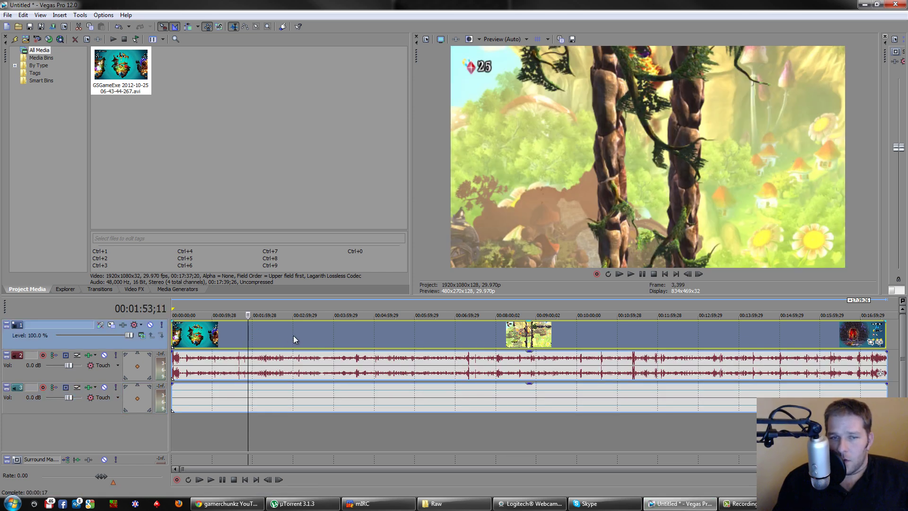
- Enable Disable resample in the gameplay video event's properties
{"action": "right_click", "coordinate": [333, 332]}
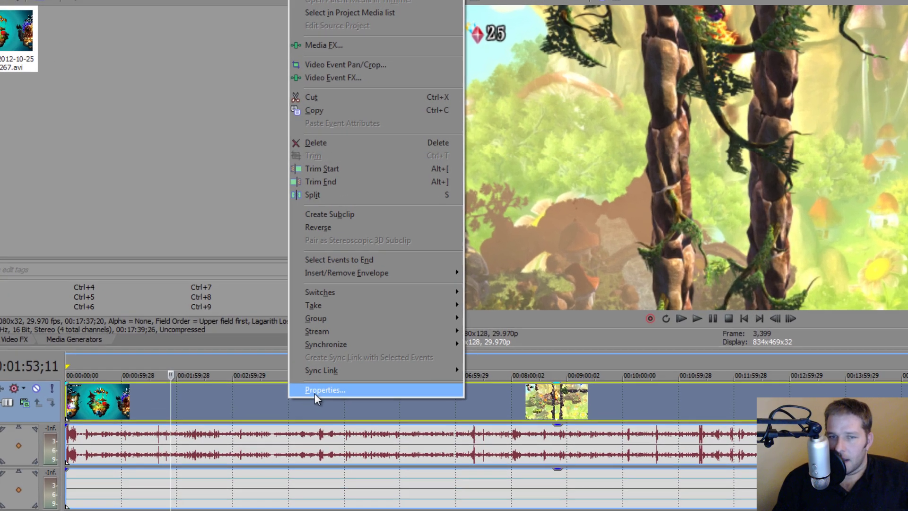
{"action": "left_click", "coordinate": [353, 326]}
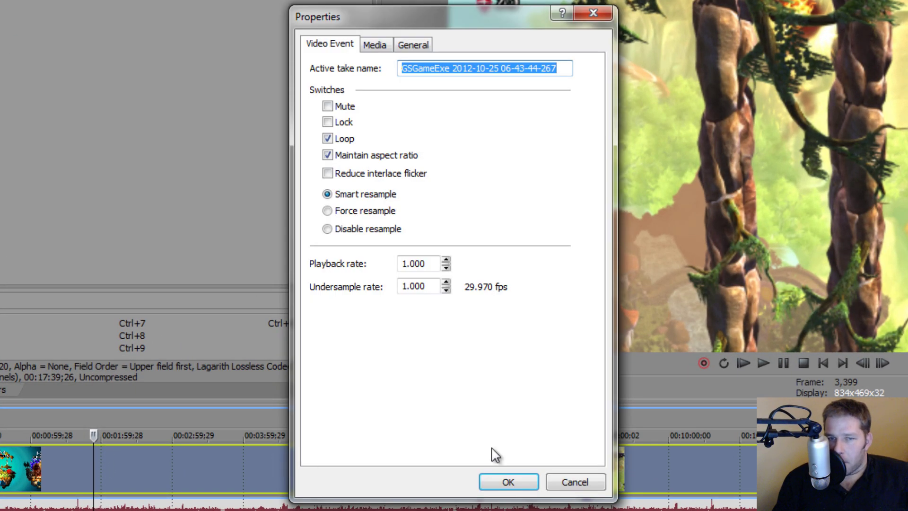
{"action": "left_click", "coordinate": [327, 230]}
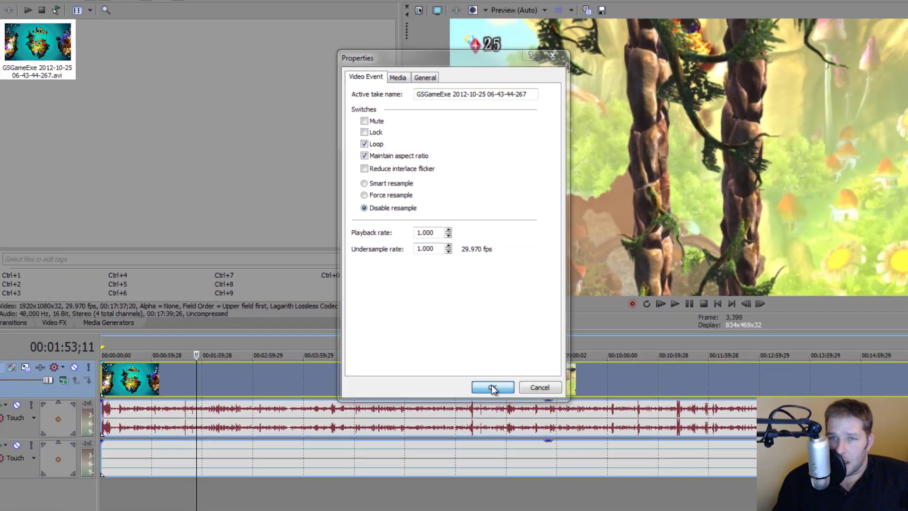
{"action": "left_click", "coordinate": [508, 481]}
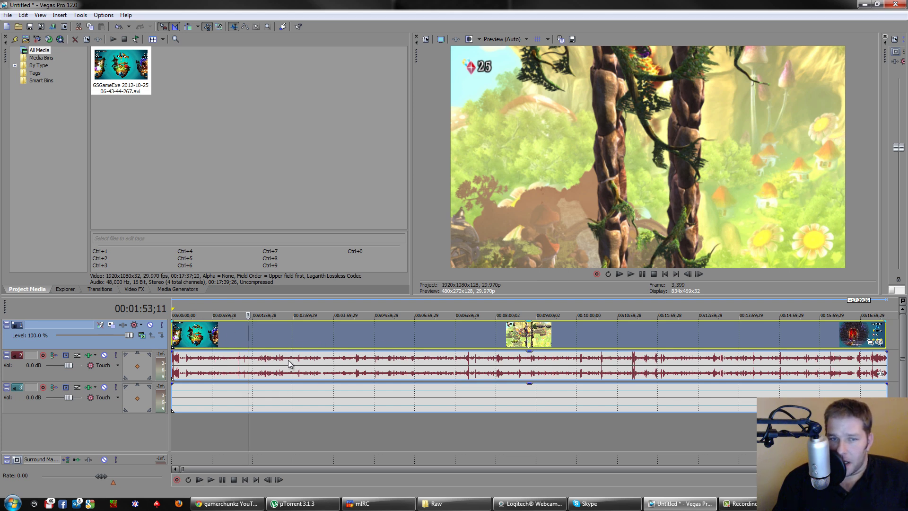
- Split the footage at three points including 00:06:36;28, then ripple-trim the piece between cuts
{"action": "key", "text": "s"}
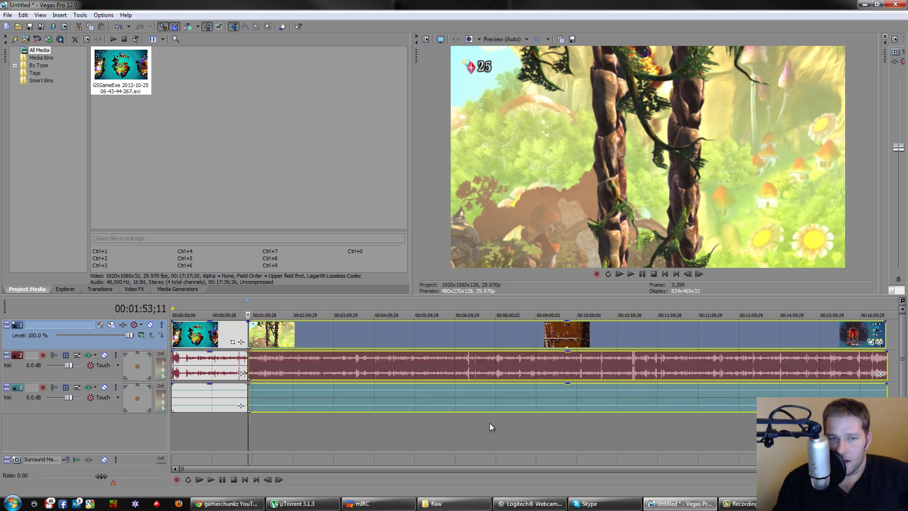
{"action": "left_click", "coordinate": [489, 426]}
{"action": "key", "text": "s"}
{"action": "left_click", "coordinate": [440, 420]}
{"action": "key", "text": "s"}
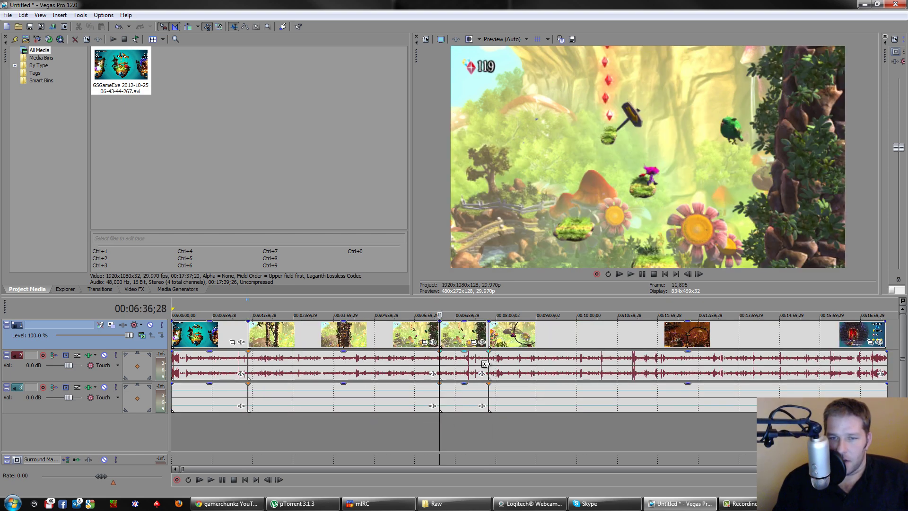
{"action": "left_click", "coordinate": [485, 334]}
{"action": "left_click_drag", "start_coordinate": [487, 334], "coordinate": [467, 334]}
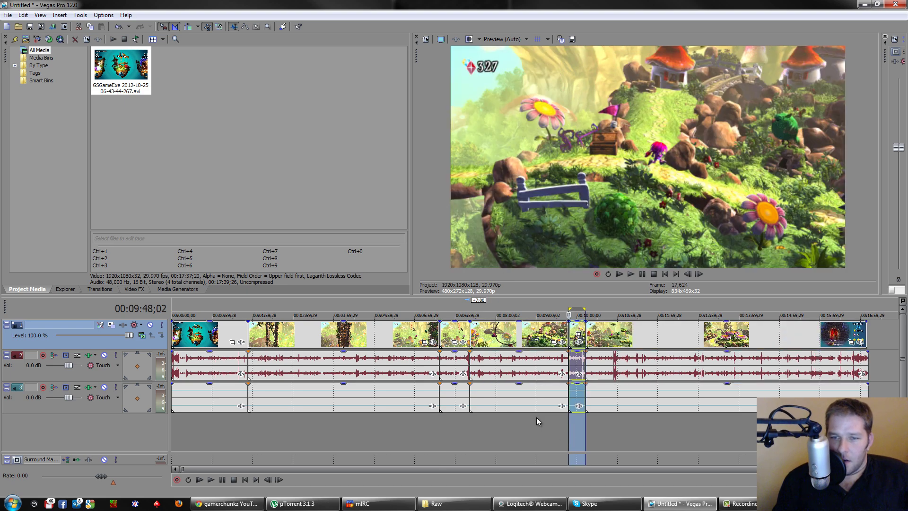
- Split the footage at the next section's cut points, ending at 00:11:46;09
{"action": "left_click", "coordinate": [537, 419]}
{"action": "left_click", "coordinate": [495, 423]}
{"action": "key", "text": "s"}
{"action": "left_click", "coordinate": [648, 427]}
{"action": "key", "text": "s"}
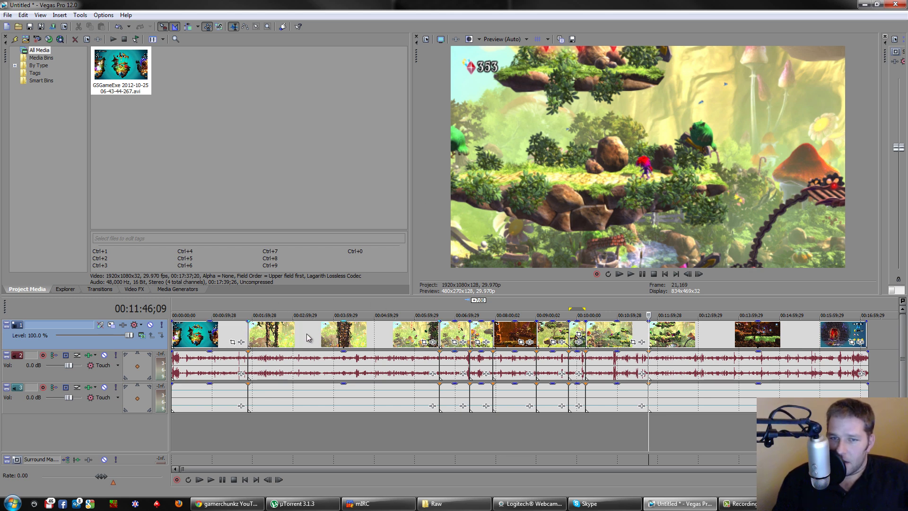
{"action": "left_click", "coordinate": [335, 336]}
{"action": "right_click", "coordinate": [336, 335]}
{"action": "left_click", "coordinate": [359, 325]}
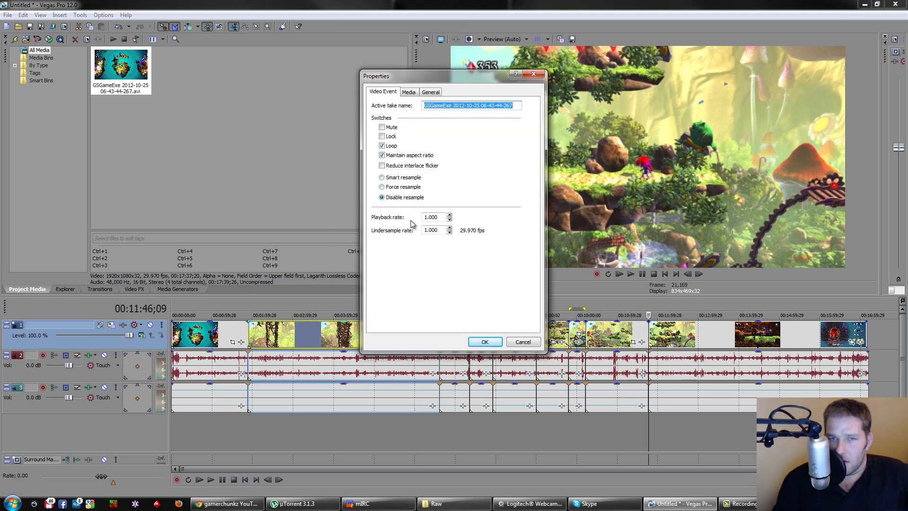
{"action": "left_click", "coordinate": [485, 342]}
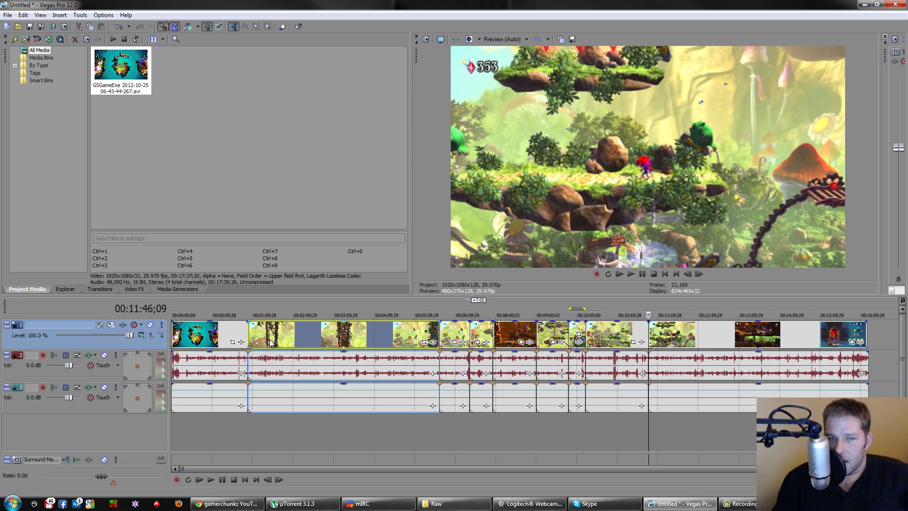
- Inspect the first video event's properties, then close them
{"action": "left_click", "coordinate": [207, 333]}
{"action": "right_click", "coordinate": [216, 335]}
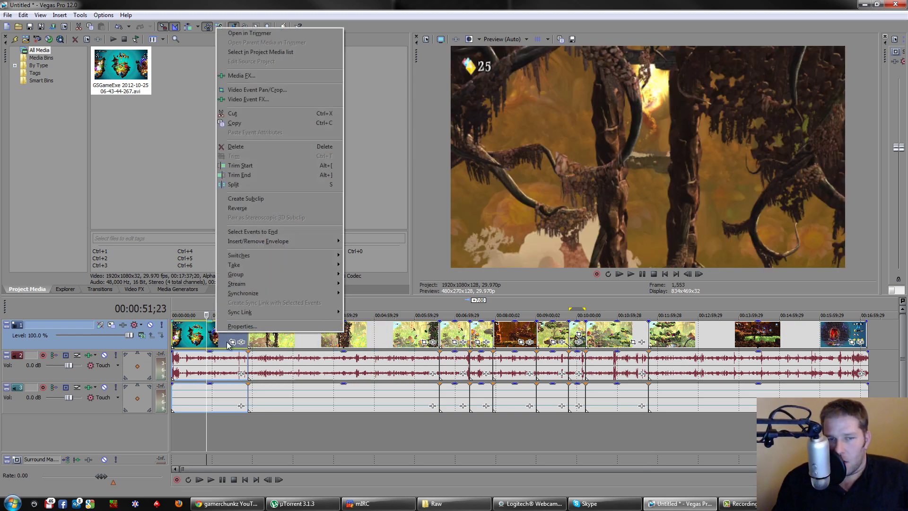
{"action": "left_click", "coordinate": [246, 326]}
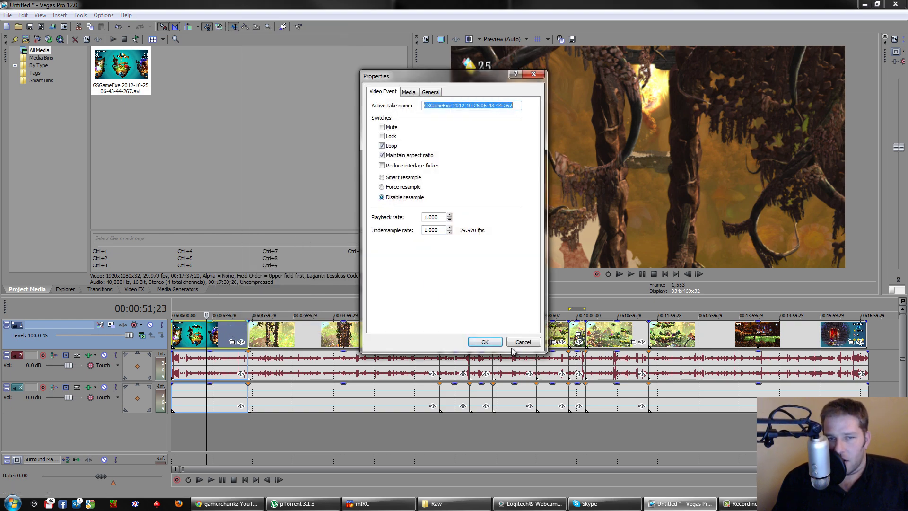
{"action": "left_click", "coordinate": [484, 341]}
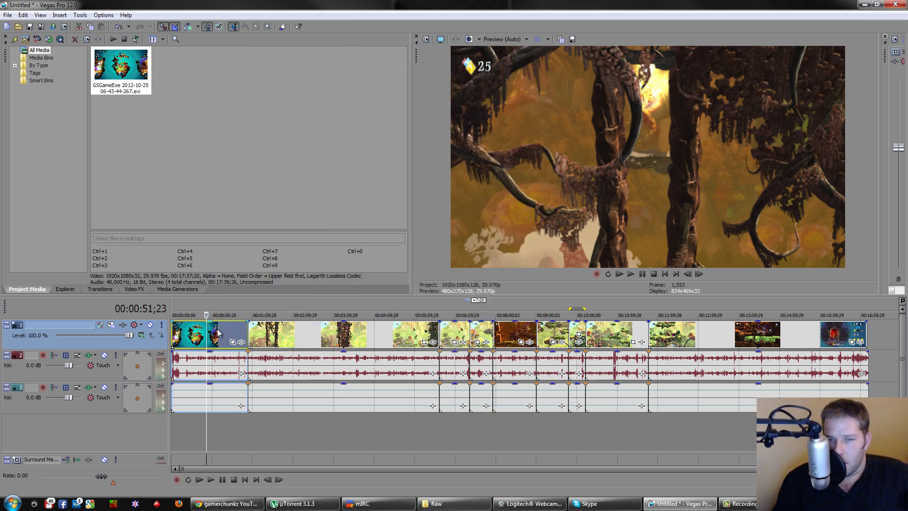
- Copy the first event and select all remaining events through the last clip
{"action": "right_click", "coordinate": [217, 332]}
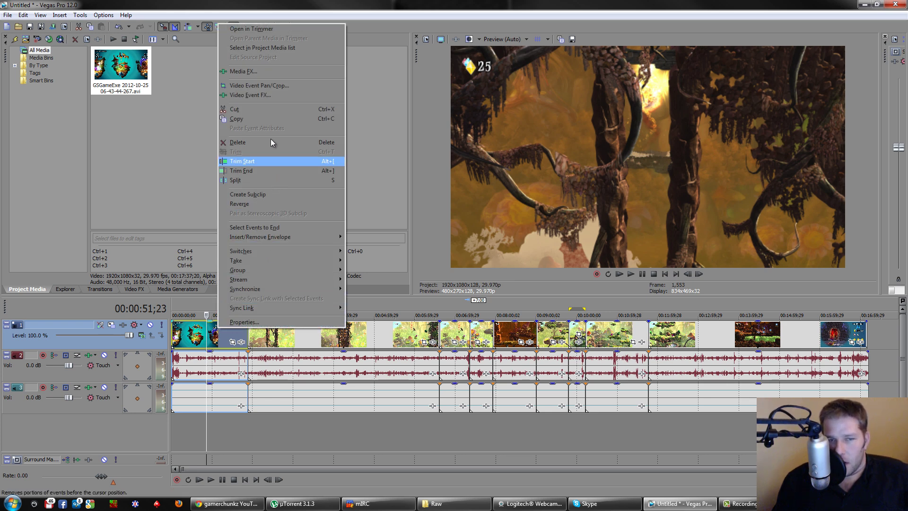
{"action": "left_click", "coordinate": [251, 118]}
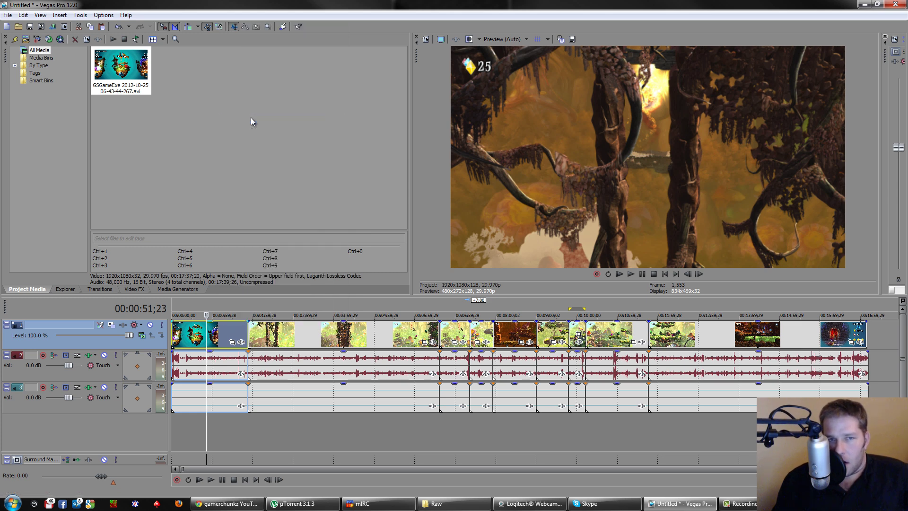
{"action": "left_click", "coordinate": [299, 337]}
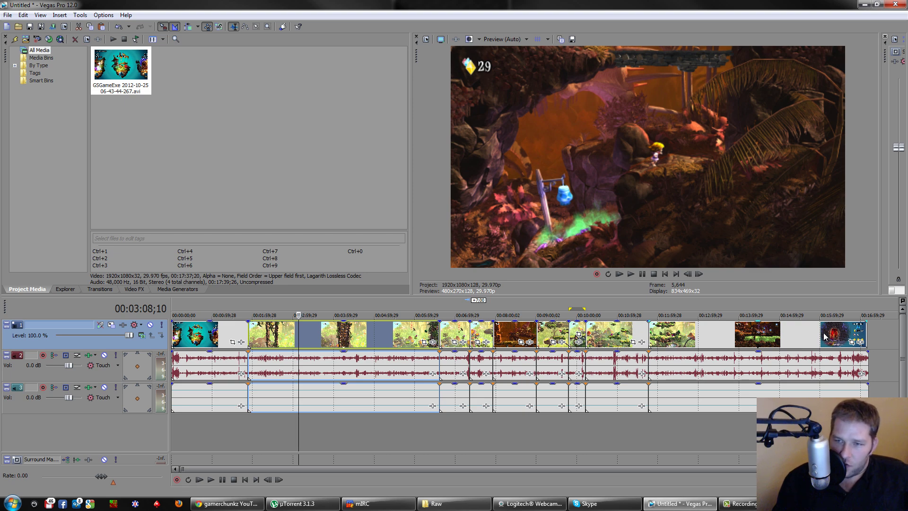
{"action": "left_click", "coordinate": [843, 334], "text": "shift"}
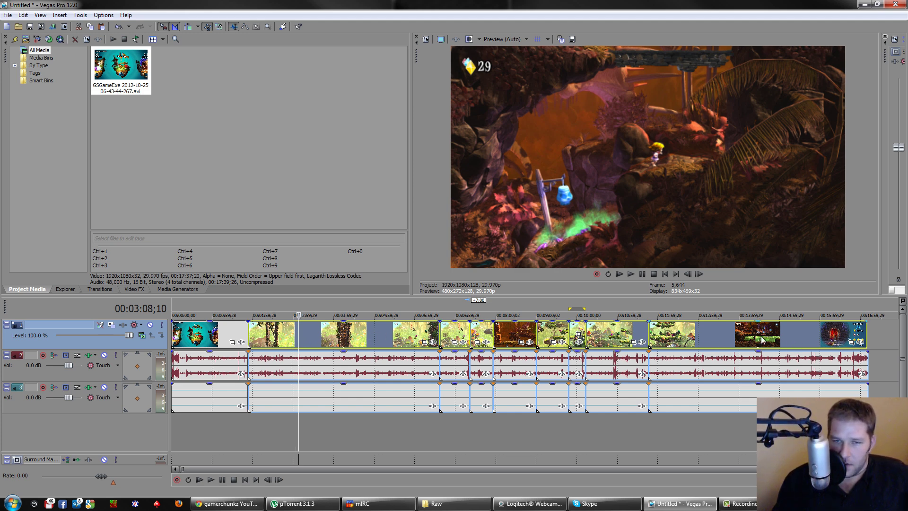
{"action": "right_click", "coordinate": [795, 333]}
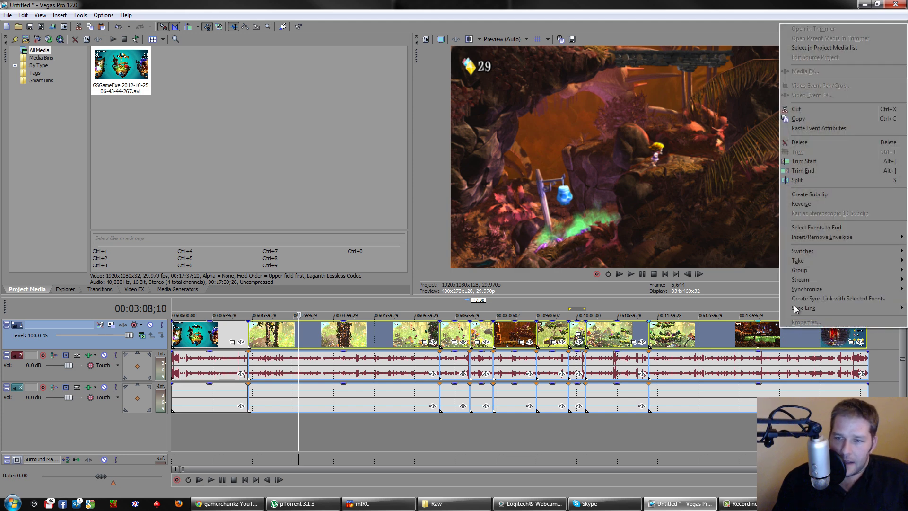
{"action": "left_click", "coordinate": [821, 129]}
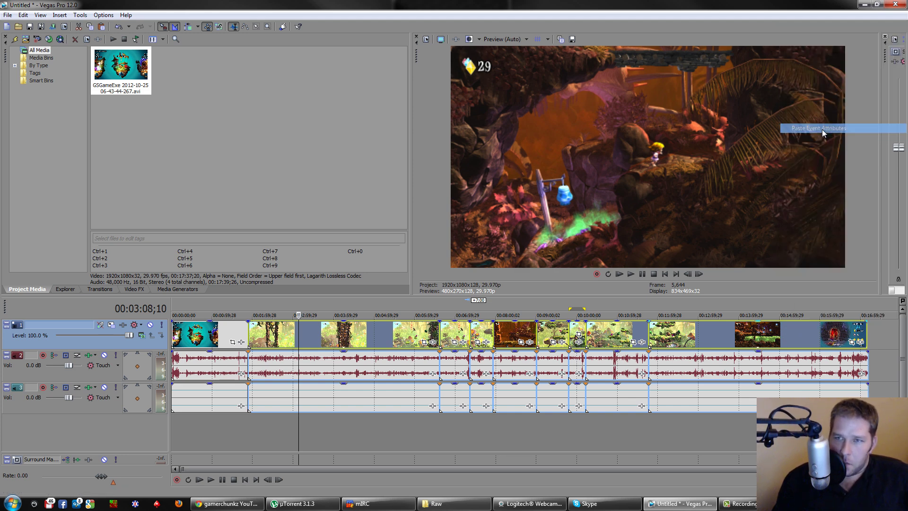
{"action": "right_click", "coordinate": [782, 343]}
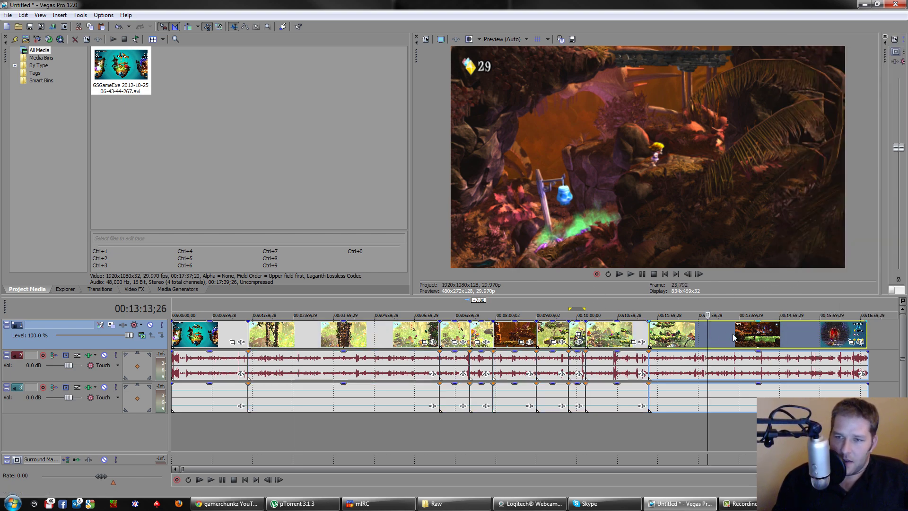
{"action": "left_click", "coordinate": [708, 338]}
{"action": "right_click", "coordinate": [734, 337]}
{"action": "left_click", "coordinate": [761, 328]}
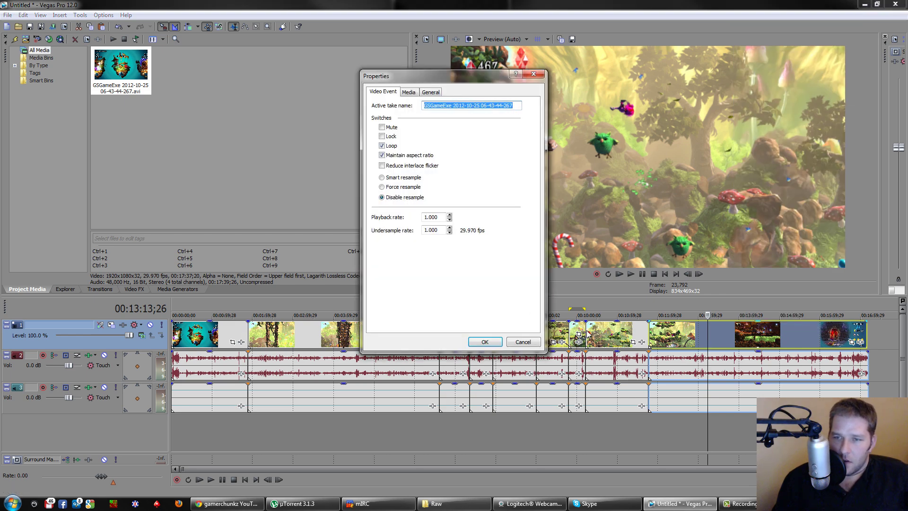
{"action": "left_click", "coordinate": [522, 341]}
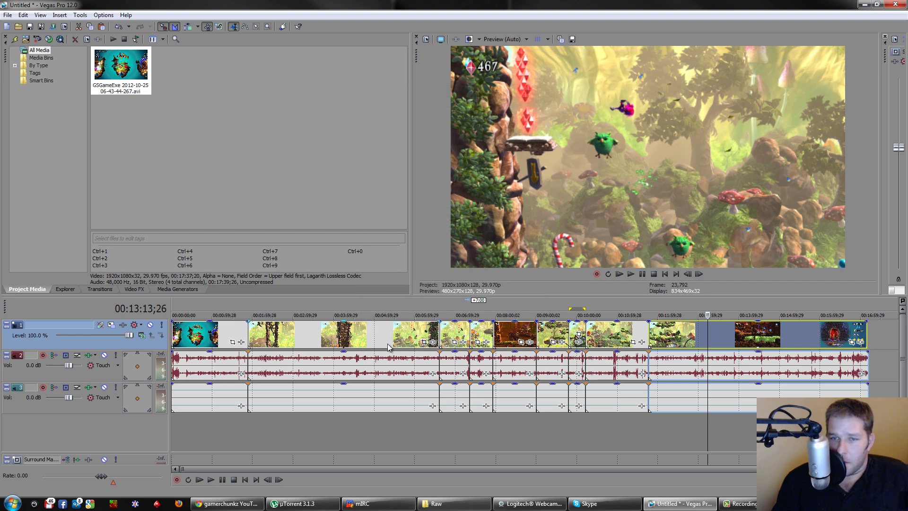
{"action": "left_click", "coordinate": [343, 336]}
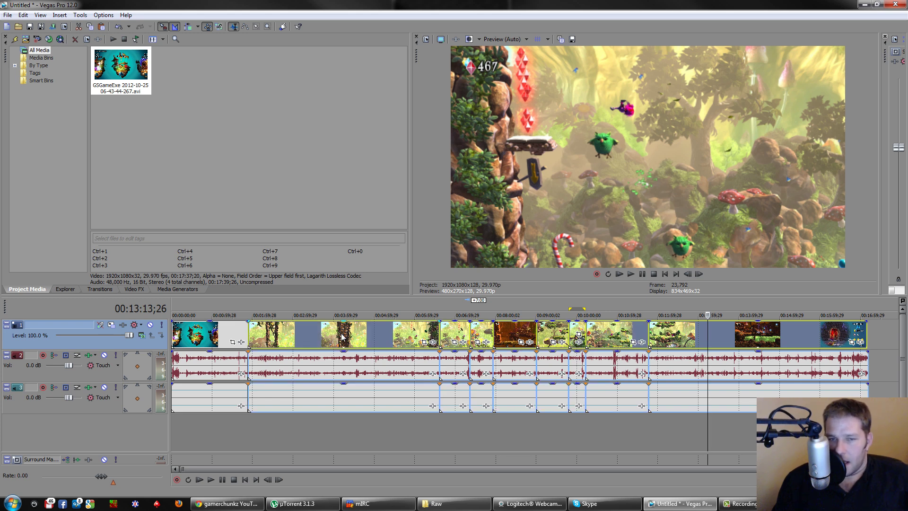
{"action": "right_click", "coordinate": [379, 335]}
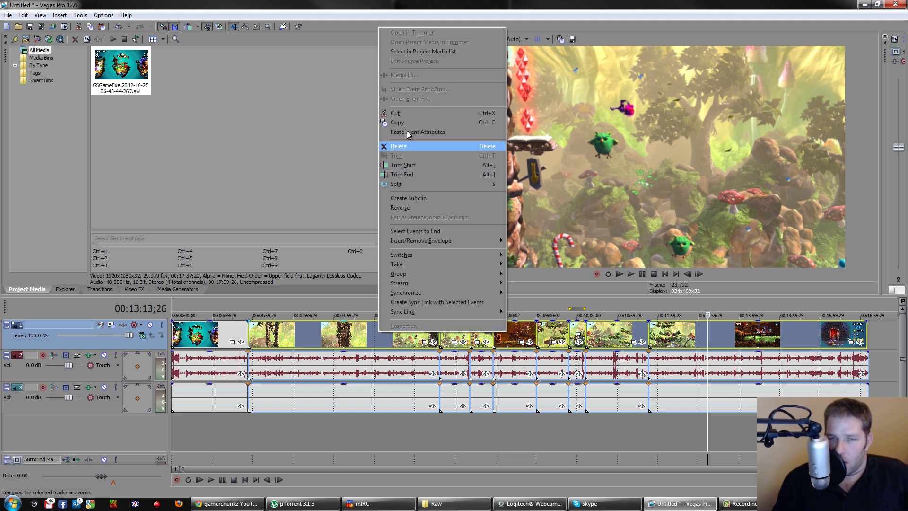
- Move the playhead within the first clip, ending at 00:01:06;15
{"action": "left_click", "coordinate": [216, 332]}
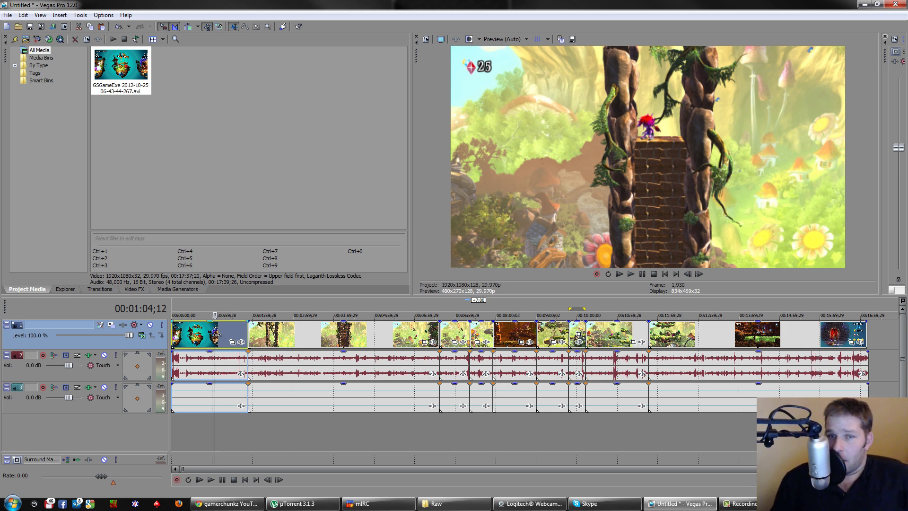
{"action": "left_click", "coordinate": [195, 338]}
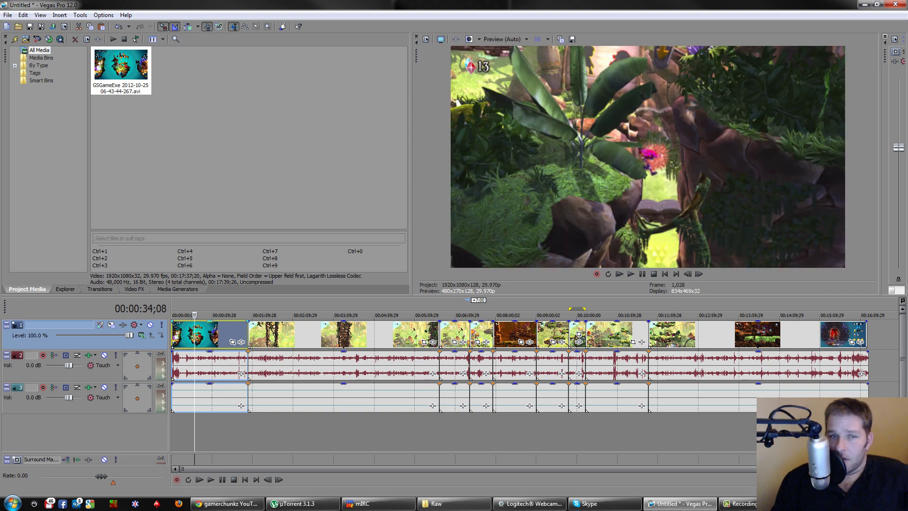
{"action": "left_click", "coordinate": [217, 338]}
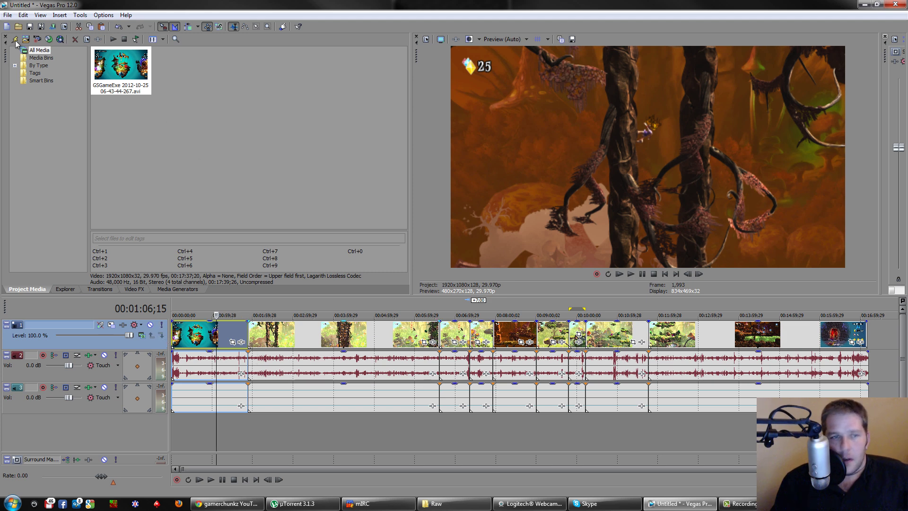
- Open Render As and inspect the custom YouTube template without saving
{"action": "left_click", "coordinate": [8, 14]}
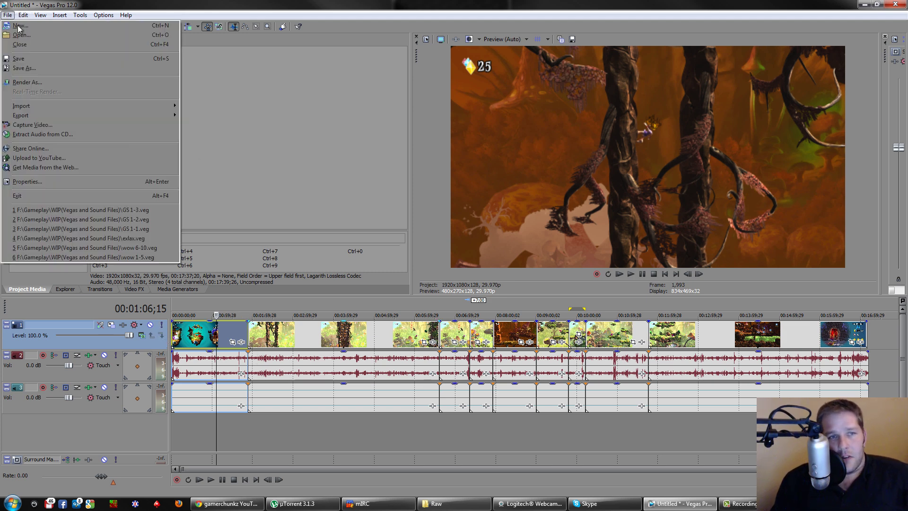
{"action": "left_click", "coordinate": [31, 85]}
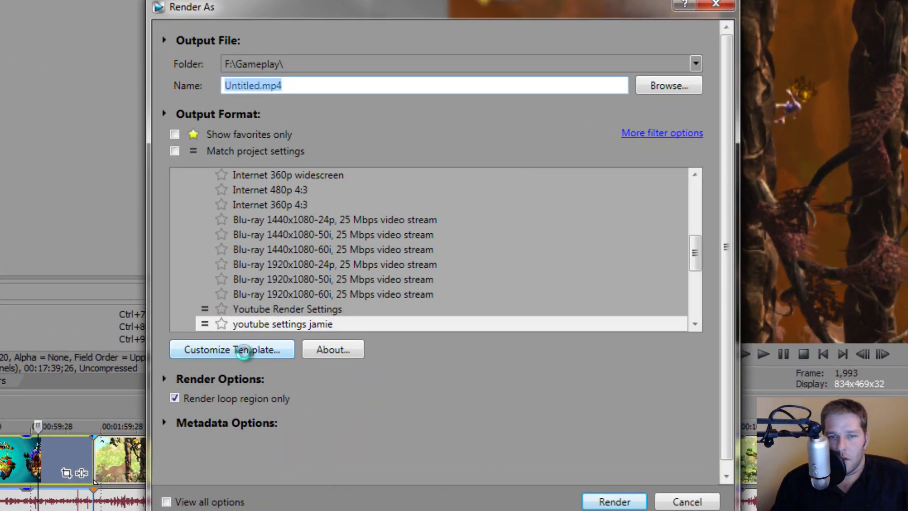
{"action": "left_click", "coordinate": [245, 352]}
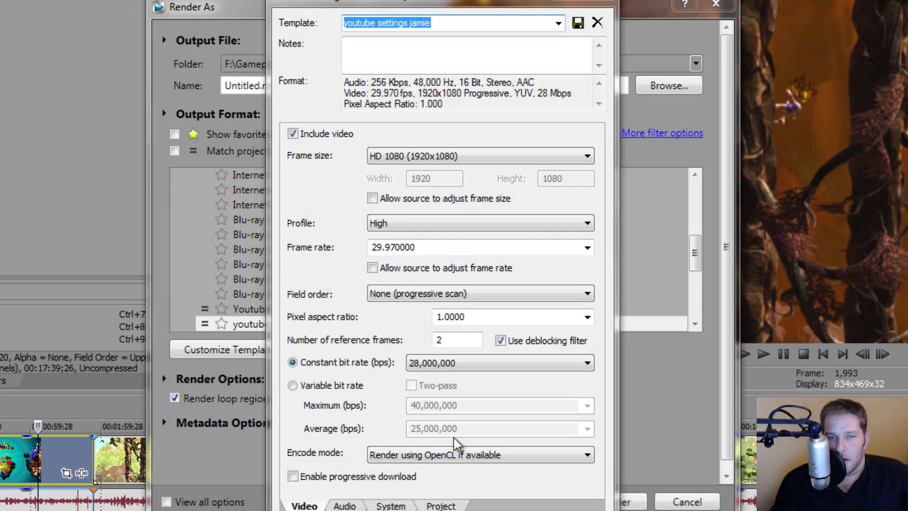
{"action": "key", "text": "Escape"}
- Select the MainConcept AVC/AAC Internet HD 1080p render template
{"action": "scroll", "coordinate": [293, 242], "scroll_direction": "up", "scroll_amount": 5}
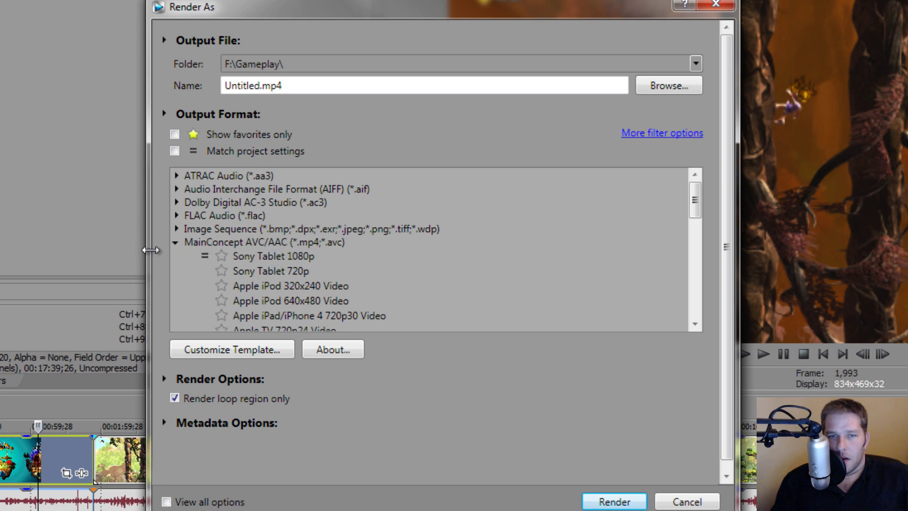
{"action": "left_click", "coordinate": [226, 240]}
{"action": "scroll", "coordinate": [330, 280], "scroll_direction": "down", "scroll_amount": 2}
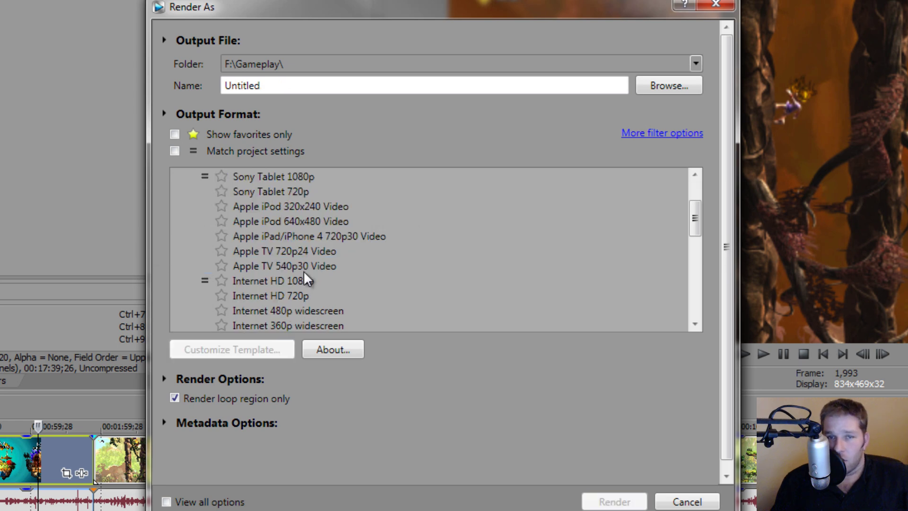
{"action": "scroll", "coordinate": [303, 270], "scroll_direction": "down", "scroll_amount": 1}
{"action": "scroll", "coordinate": [334, 270], "scroll_direction": "down", "scroll_amount": 1}
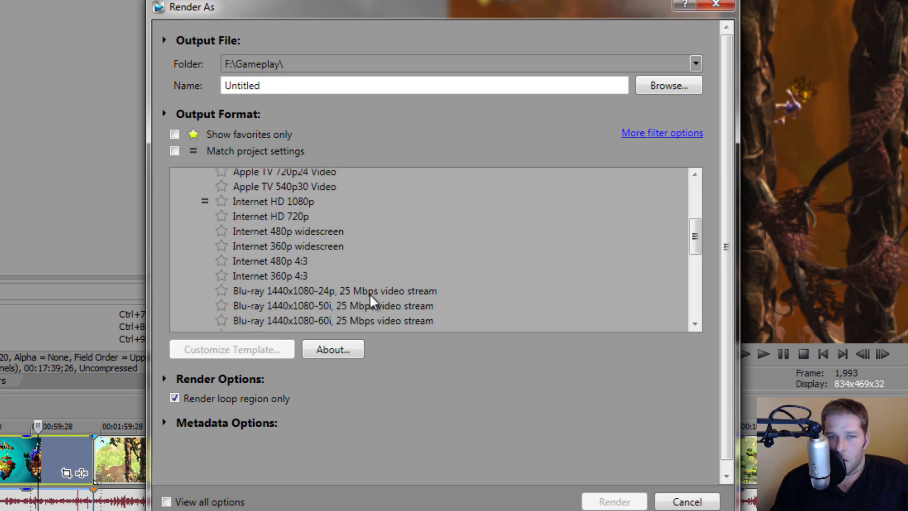
{"action": "scroll", "coordinate": [370, 293], "scroll_direction": "up", "scroll_amount": 1}
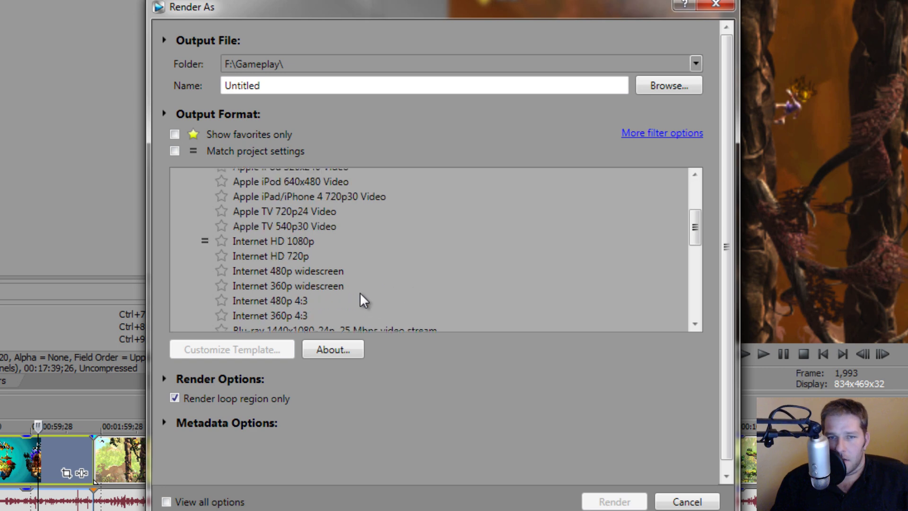
{"action": "left_click", "coordinate": [269, 239]}
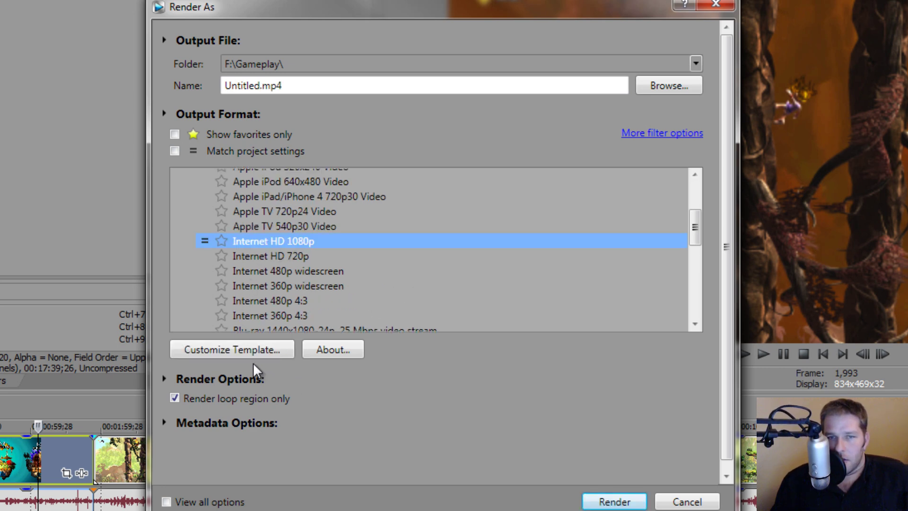
{"action": "scroll", "coordinate": [395, 223], "scroll_direction": "up", "scroll_amount": 2}
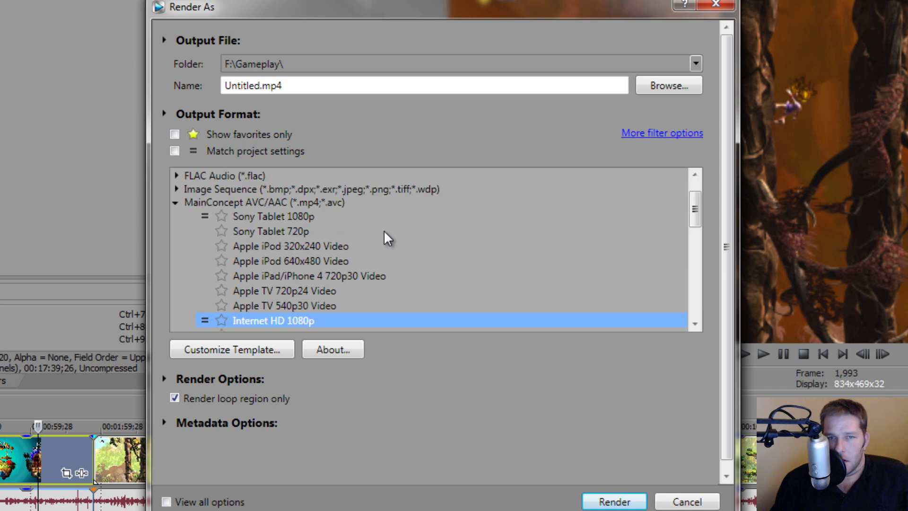
{"action": "scroll", "coordinate": [384, 230], "scroll_direction": "down", "scroll_amount": 1}
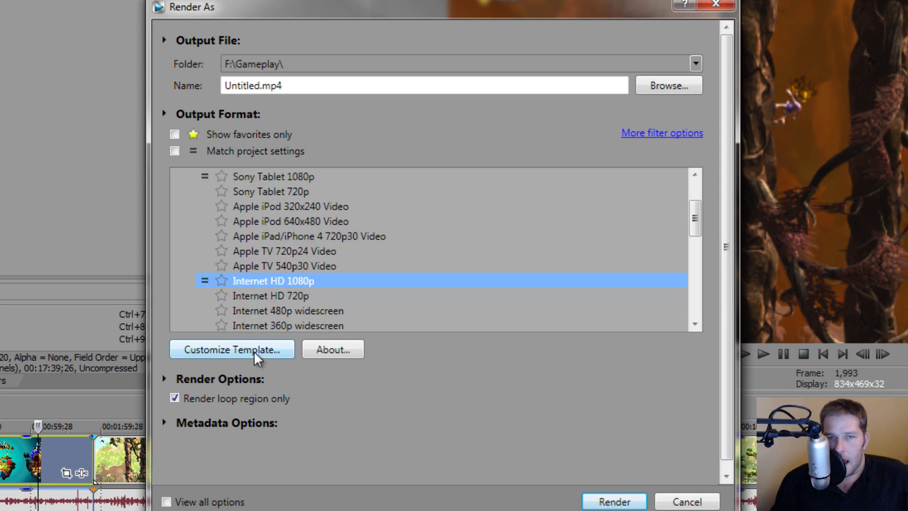
{"action": "left_click", "coordinate": [254, 350]}
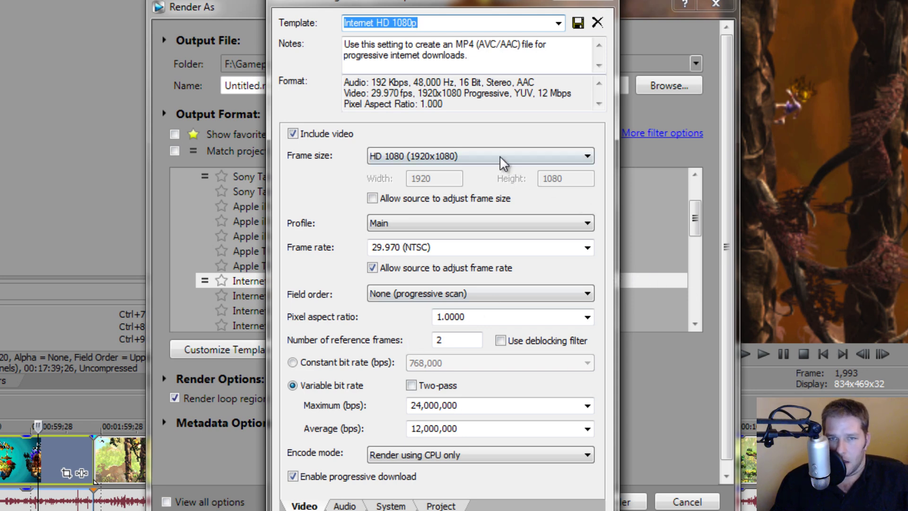
{"action": "left_click", "coordinate": [456, 157]}
{"action": "left_click", "coordinate": [457, 156]}
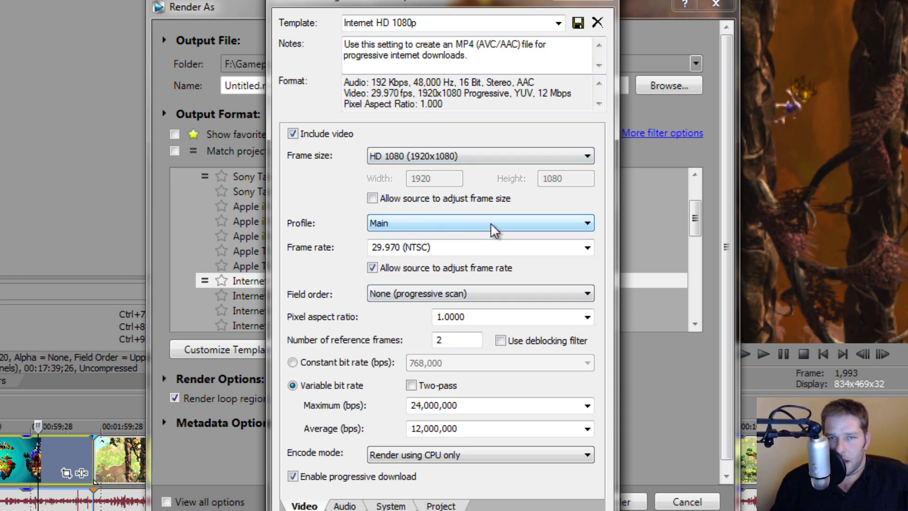
{"action": "left_click", "coordinate": [472, 223]}
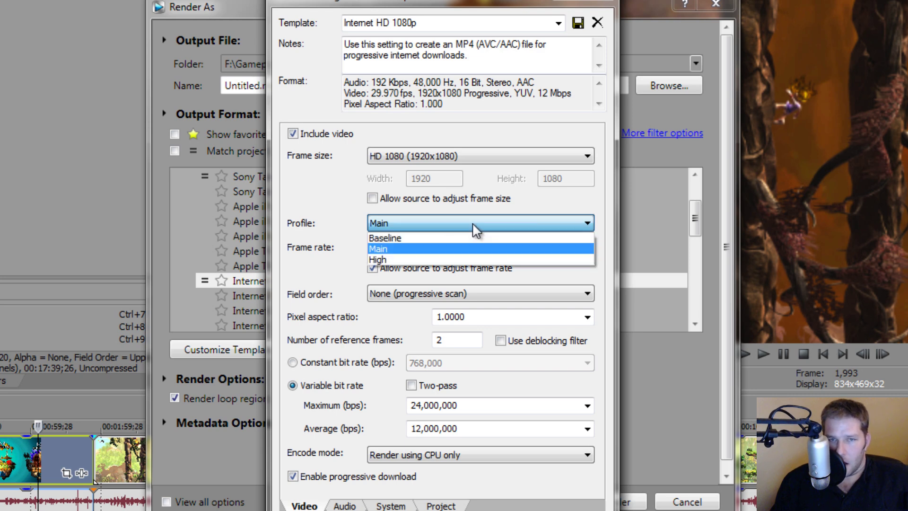
{"action": "left_click", "coordinate": [386, 249]}
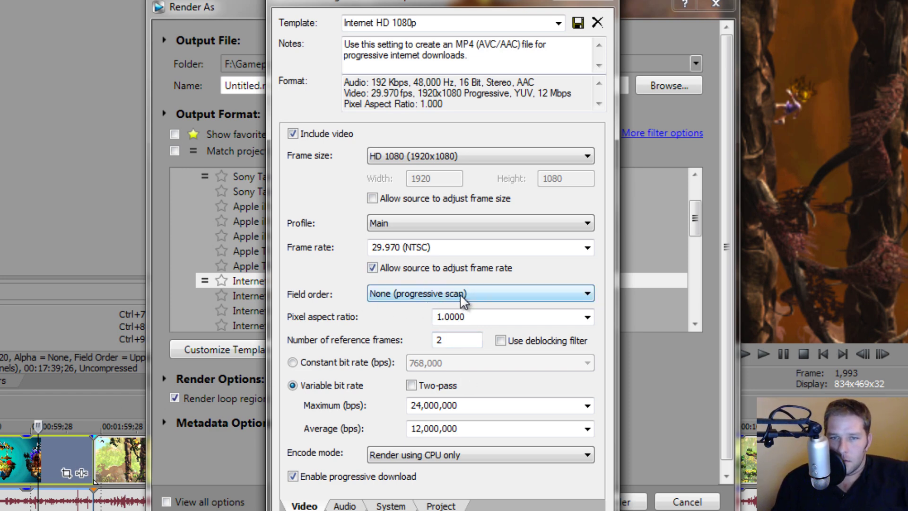
{"action": "left_click", "coordinate": [427, 294]}
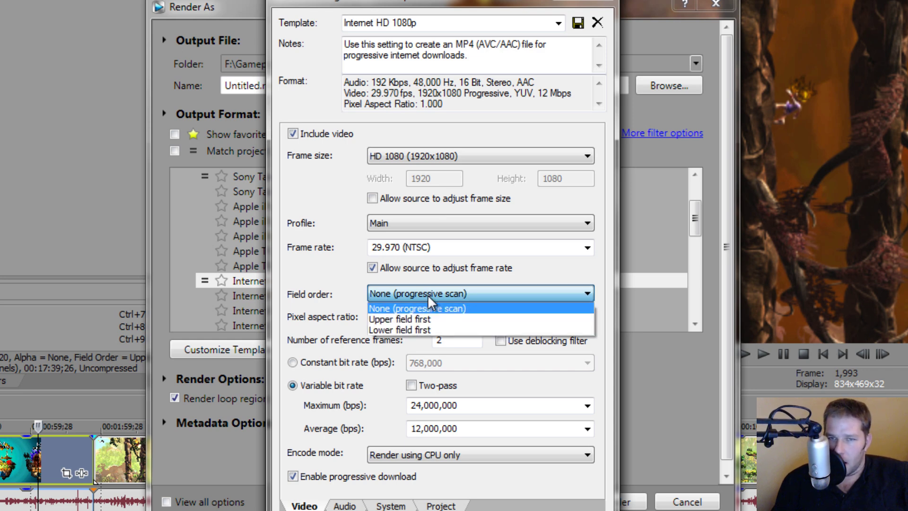
{"action": "left_click", "coordinate": [428, 294]}
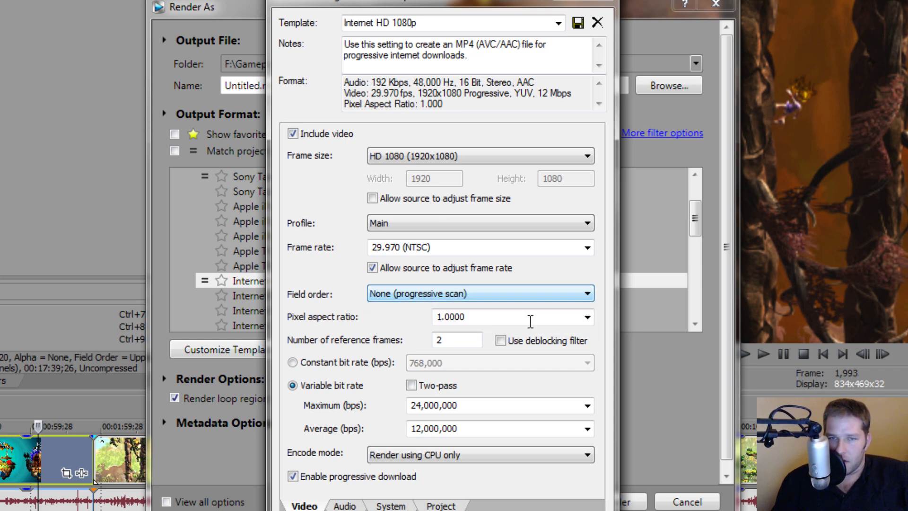
{"action": "left_click", "coordinate": [434, 291]}
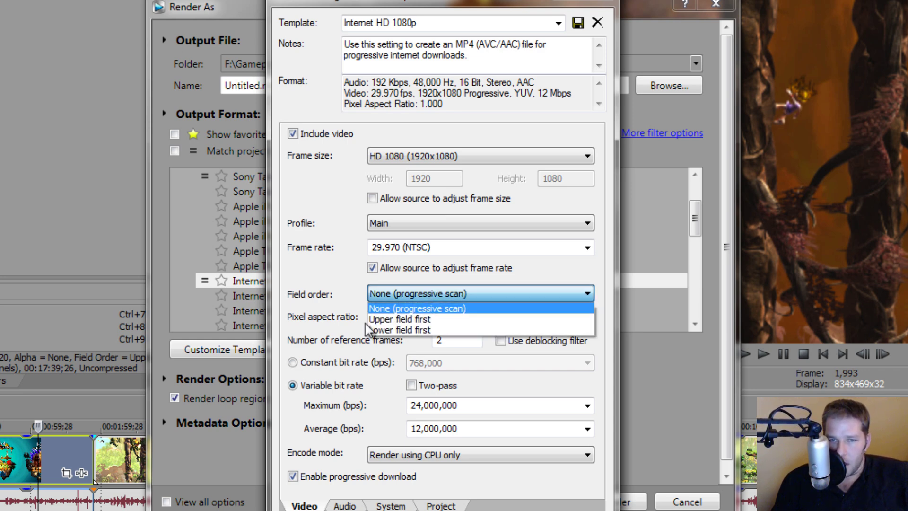
{"action": "left_click", "coordinate": [442, 290]}
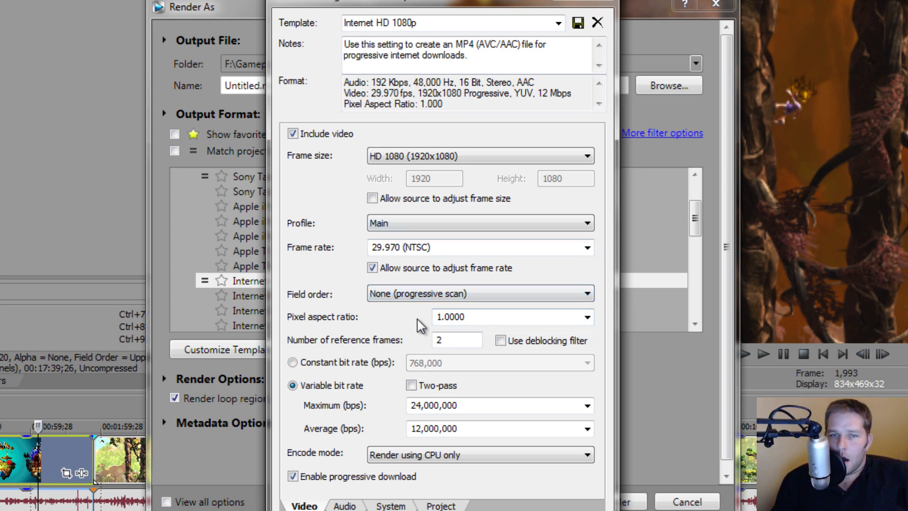
{"action": "left_click", "coordinate": [440, 343]}
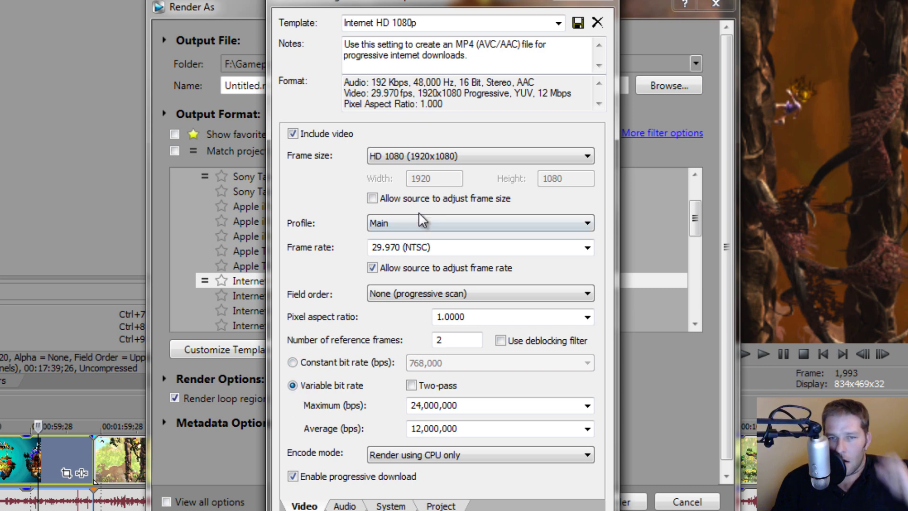
{"action": "key", "text": "Escape"}
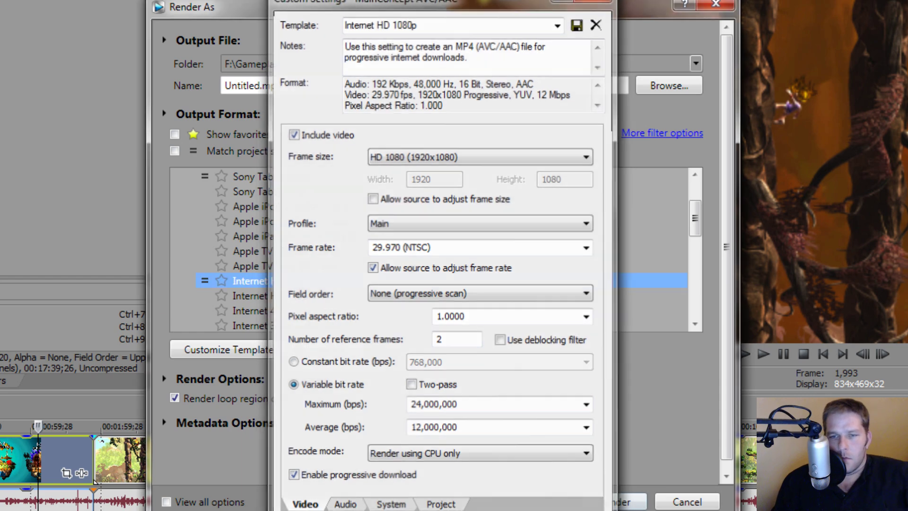
{"action": "scroll", "coordinate": [313, 288], "scroll_direction": "down", "scroll_amount": 5}
{"action": "left_click", "coordinate": [283, 276]}
{"action": "left_click", "coordinate": [247, 348]}
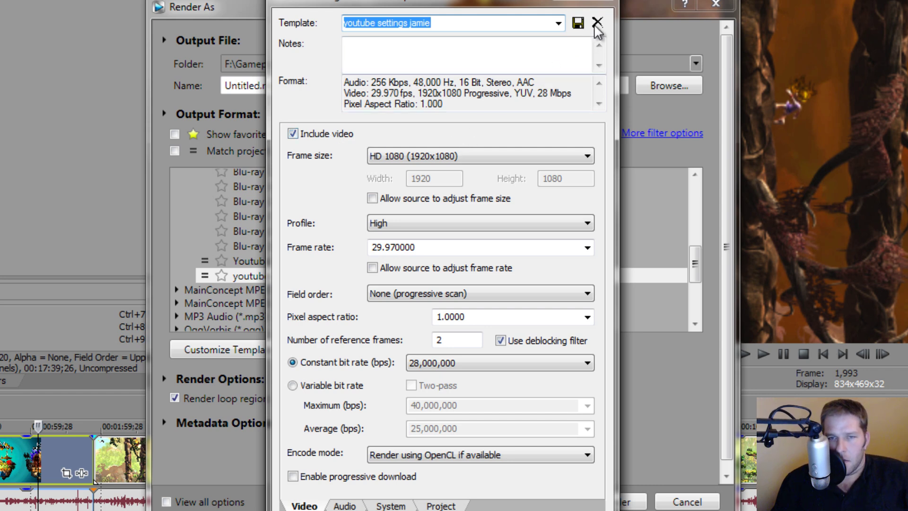
{"action": "left_click", "coordinate": [603, 2]}
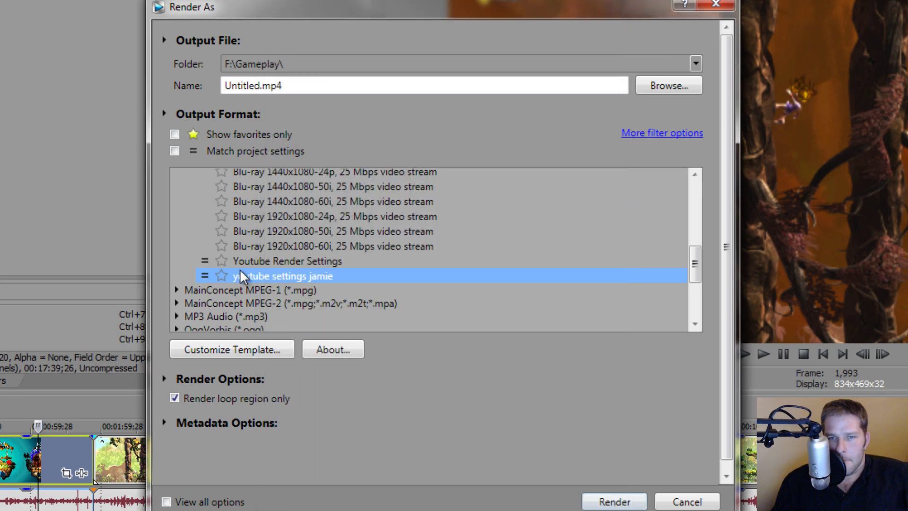
{"action": "scroll", "coordinate": [312, 250], "scroll_direction": "up", "scroll_amount": 4}
{"action": "left_click", "coordinate": [293, 240]}
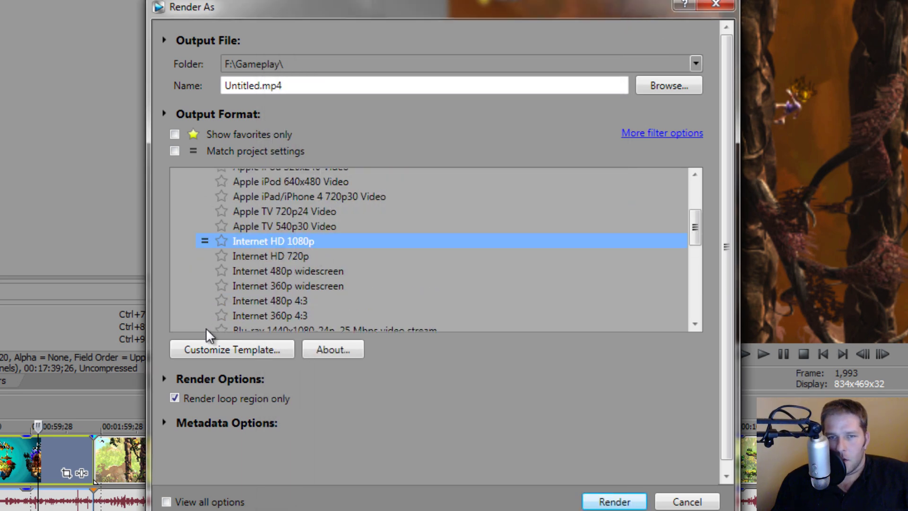
{"action": "left_click", "coordinate": [238, 349]}
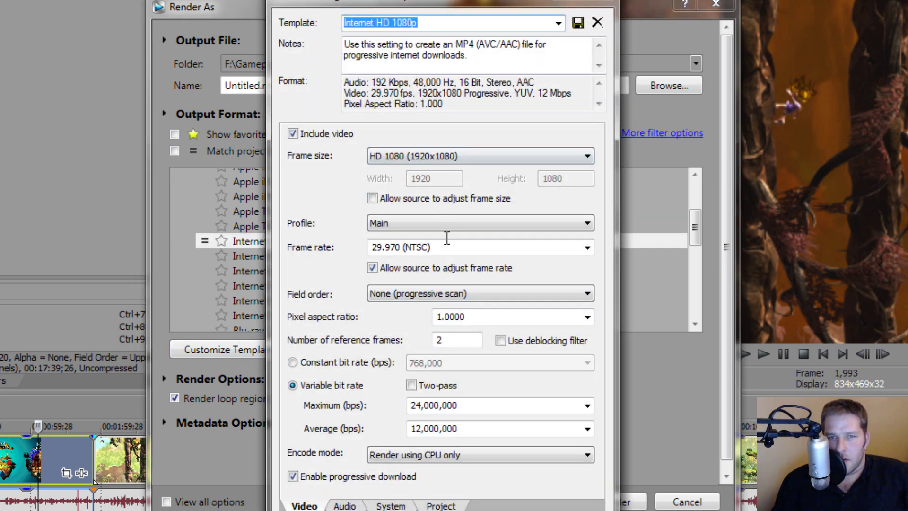
{"action": "left_click", "coordinate": [601, 2]}
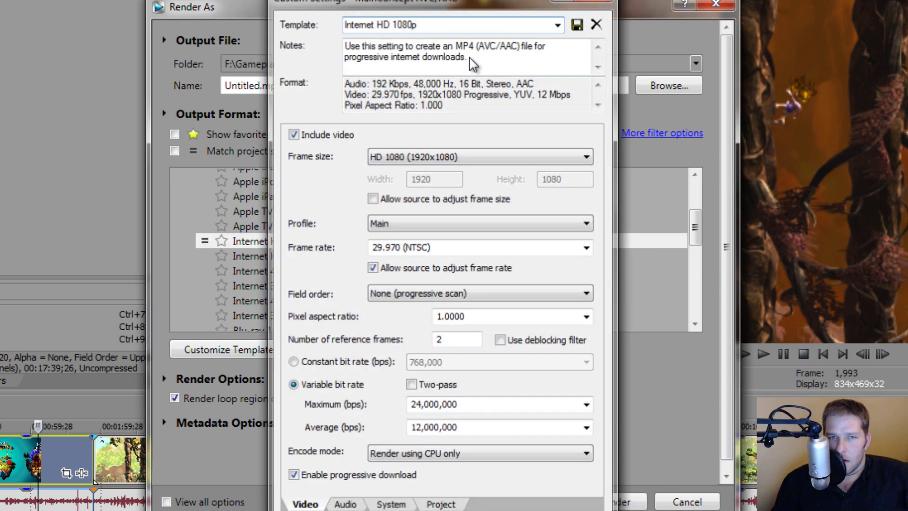
{"action": "scroll", "coordinate": [277, 263], "scroll_direction": "down", "scroll_amount": 4}
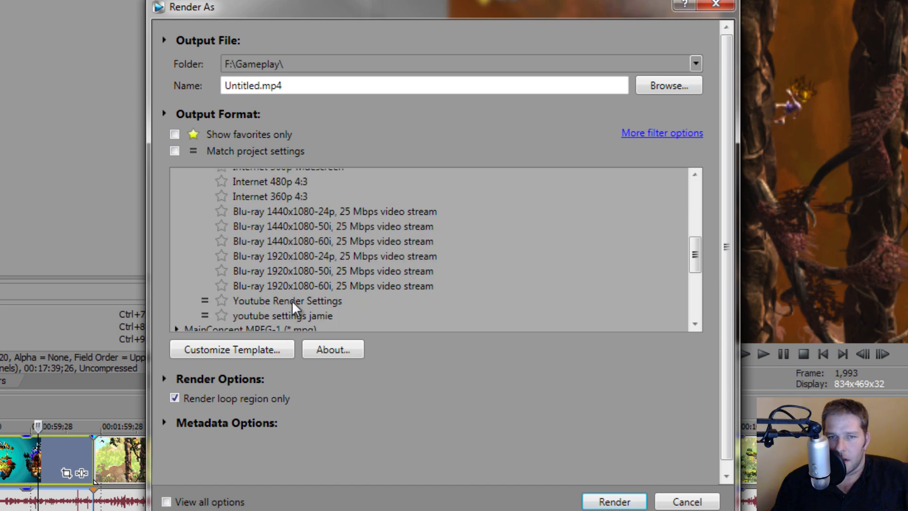
{"action": "left_click", "coordinate": [291, 314]}
{"action": "left_click", "coordinate": [265, 350]}
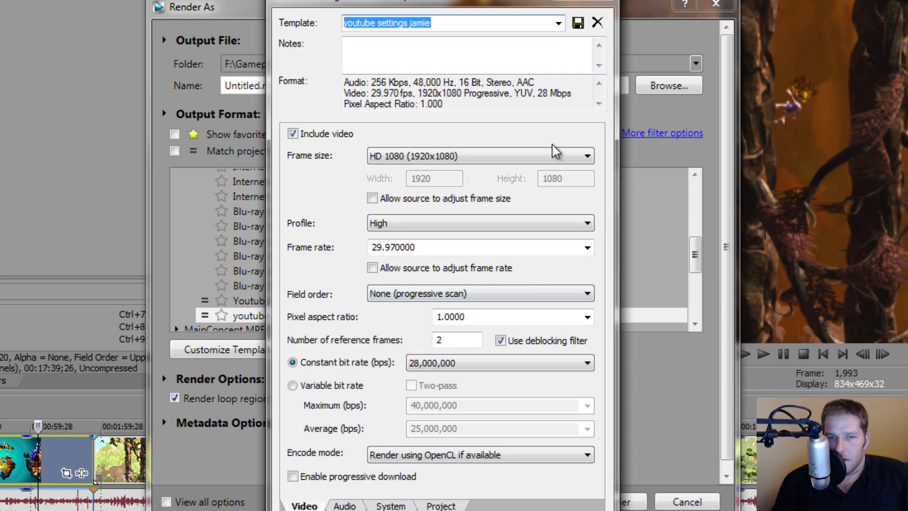
{"action": "key", "text": "Escape"}
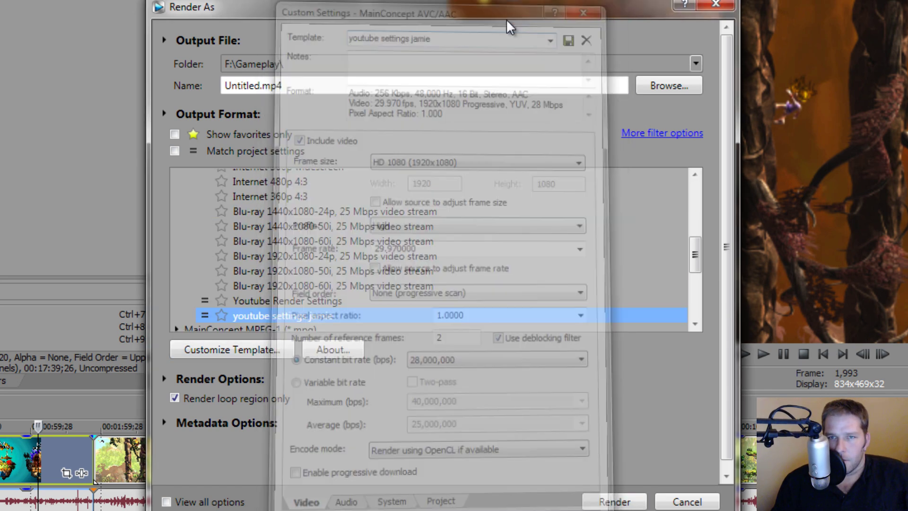
{"action": "scroll", "coordinate": [296, 239], "scroll_direction": "up", "scroll_amount": 3}
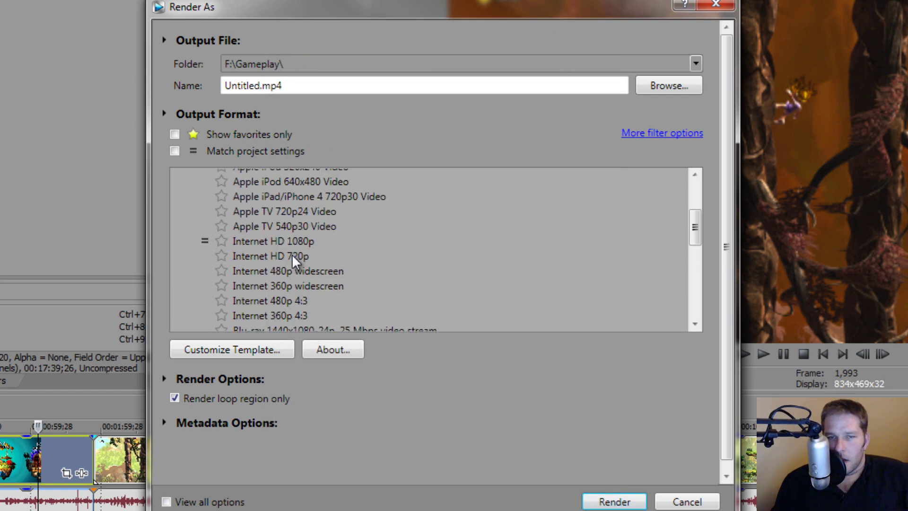
{"action": "left_click", "coordinate": [284, 240]}
{"action": "right_click", "coordinate": [284, 239]}
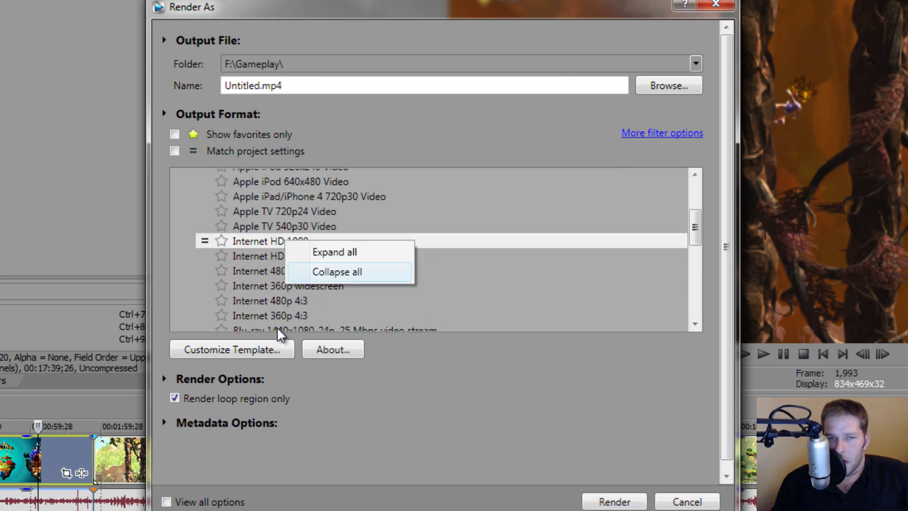
{"action": "left_click", "coordinate": [253, 351]}
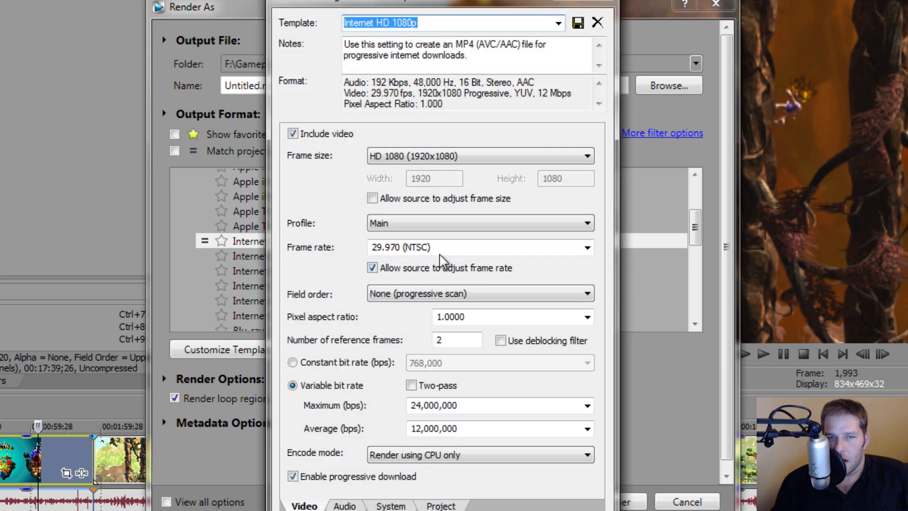
- Set the encoding profile to High and switch to constant bit rate
{"action": "left_click", "coordinate": [456, 220]}
{"action": "left_click", "coordinate": [383, 259]}
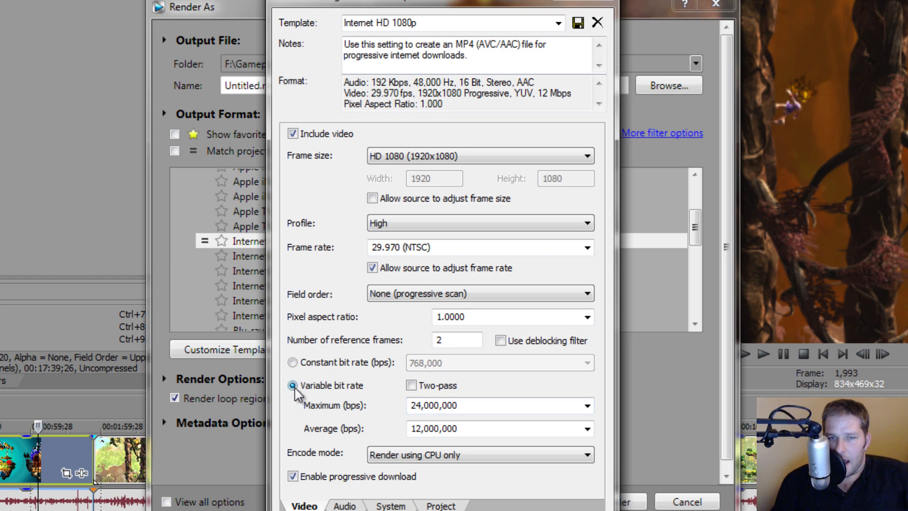
{"action": "left_click", "coordinate": [292, 362]}
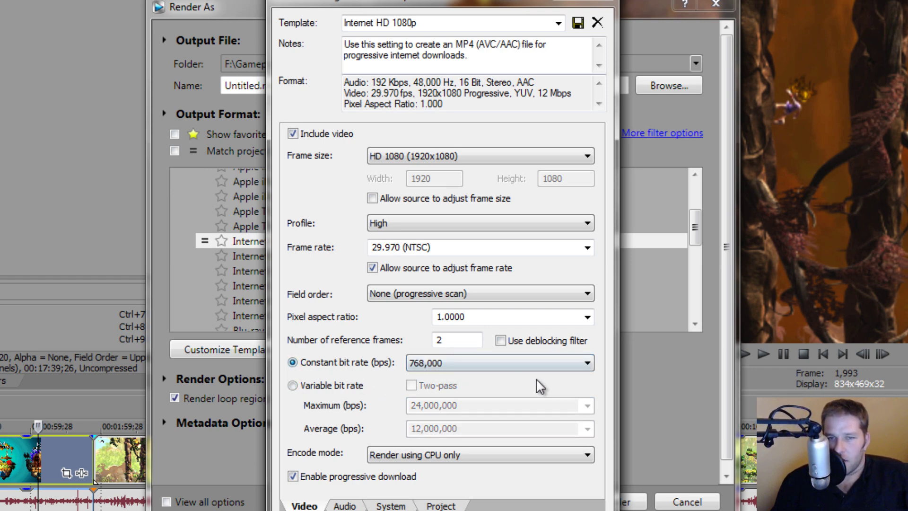
{"action": "left_click", "coordinate": [518, 362]}
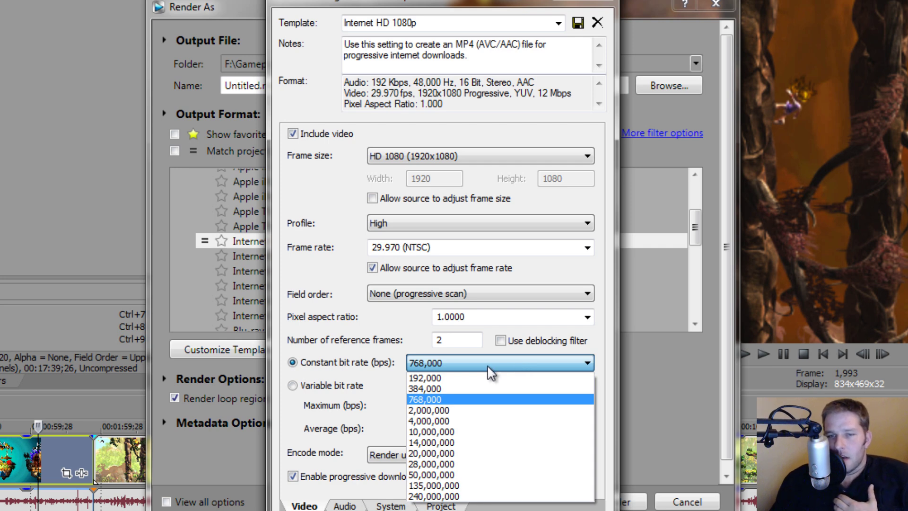
- Try 20, 14 and 10 million bps, finally setting 28,000,000 bps constant bit rate
{"action": "left_click", "coordinate": [433, 463]}
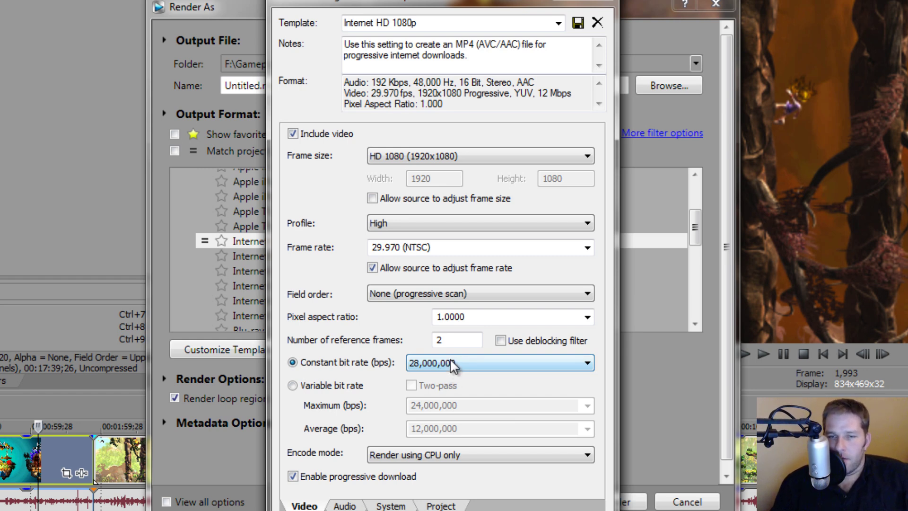
{"action": "left_click", "coordinate": [450, 359]}
{"action": "left_click", "coordinate": [429, 450]}
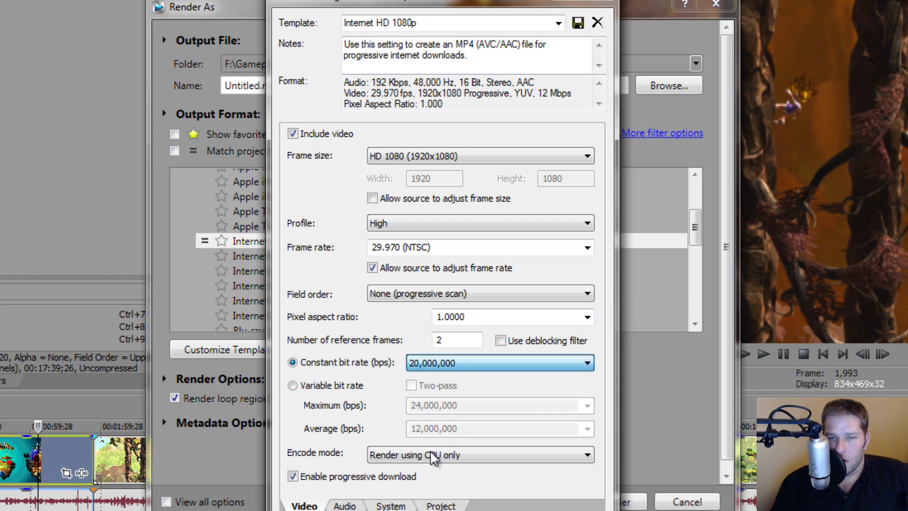
{"action": "left_click", "coordinate": [470, 361]}
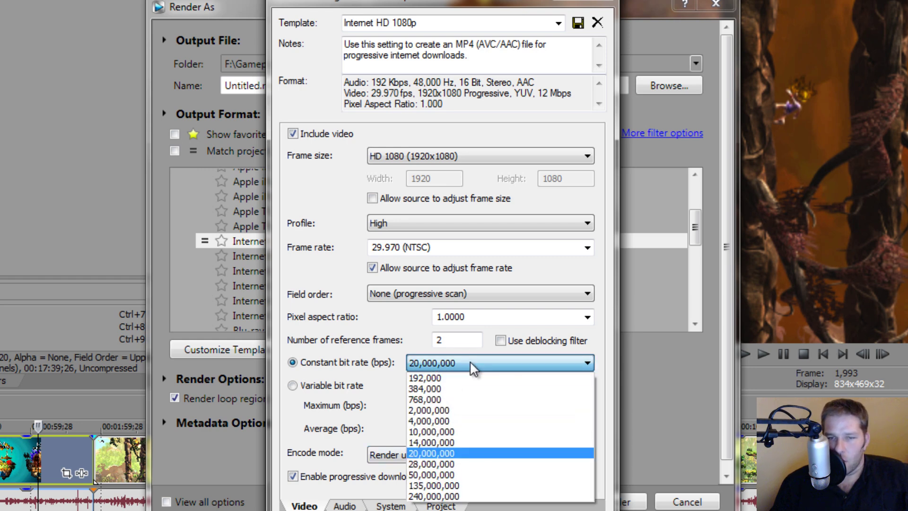
{"action": "left_click", "coordinate": [428, 442]}
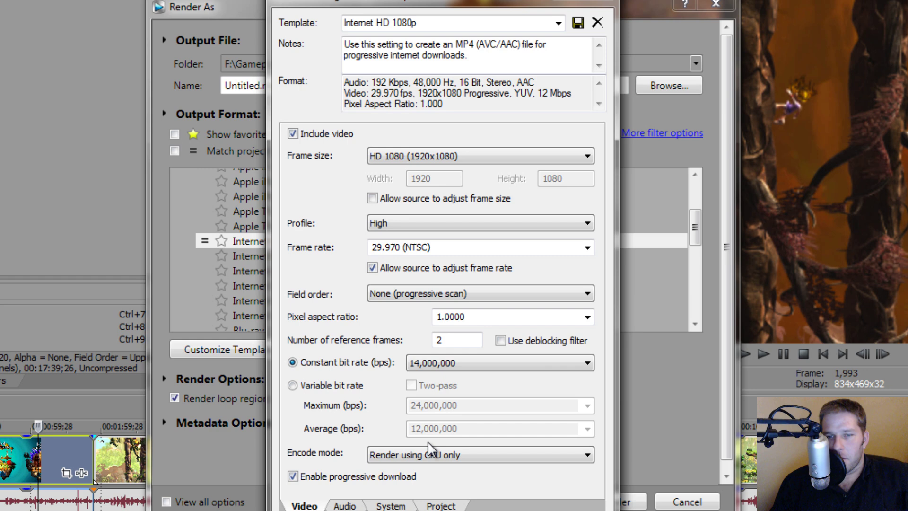
{"action": "left_click", "coordinate": [437, 364]}
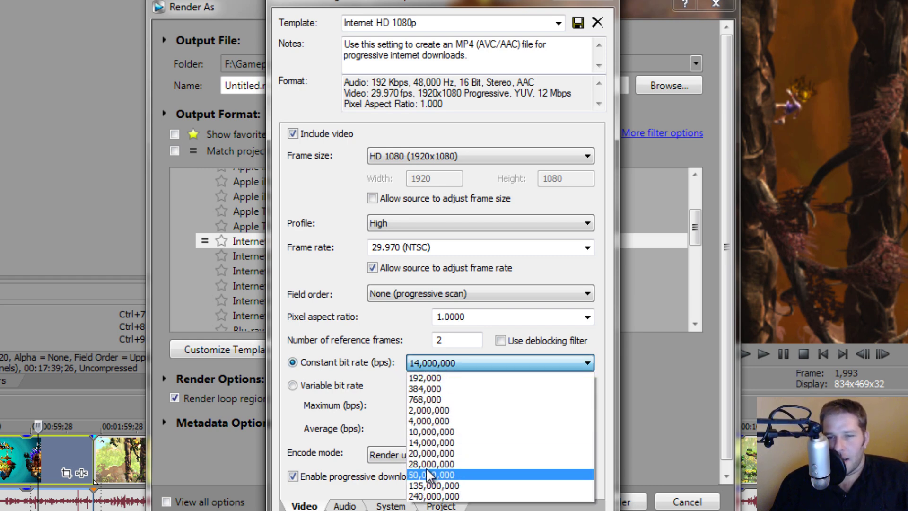
{"action": "left_click", "coordinate": [452, 364]}
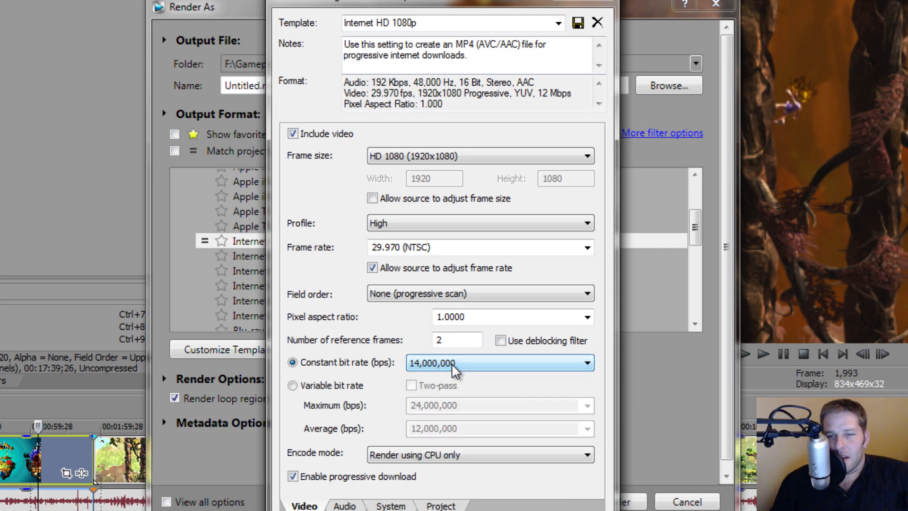
{"action": "left_click", "coordinate": [452, 363]}
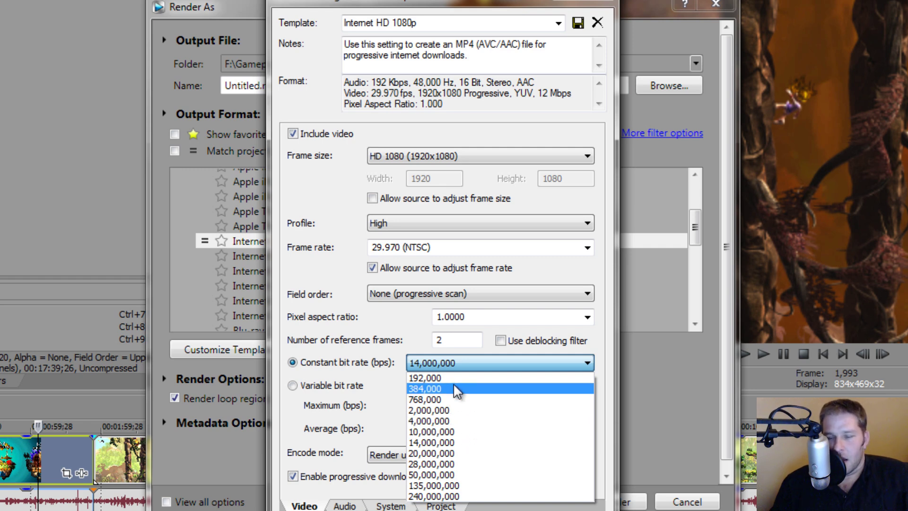
{"action": "left_click", "coordinate": [429, 431]}
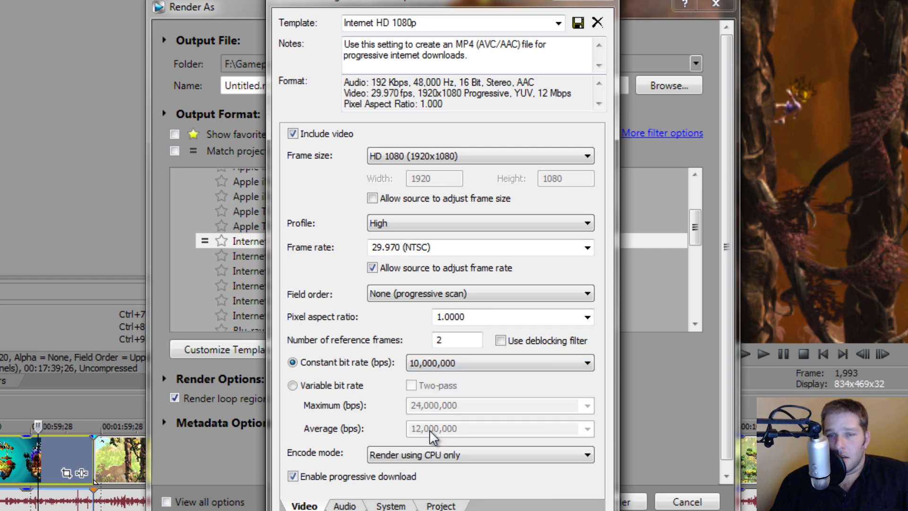
{"action": "left_click", "coordinate": [445, 368]}
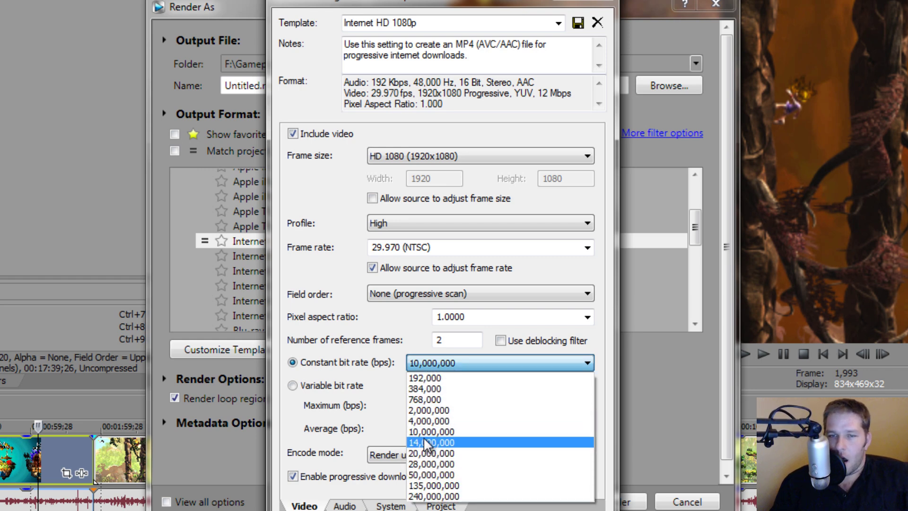
{"action": "left_click", "coordinate": [424, 463]}
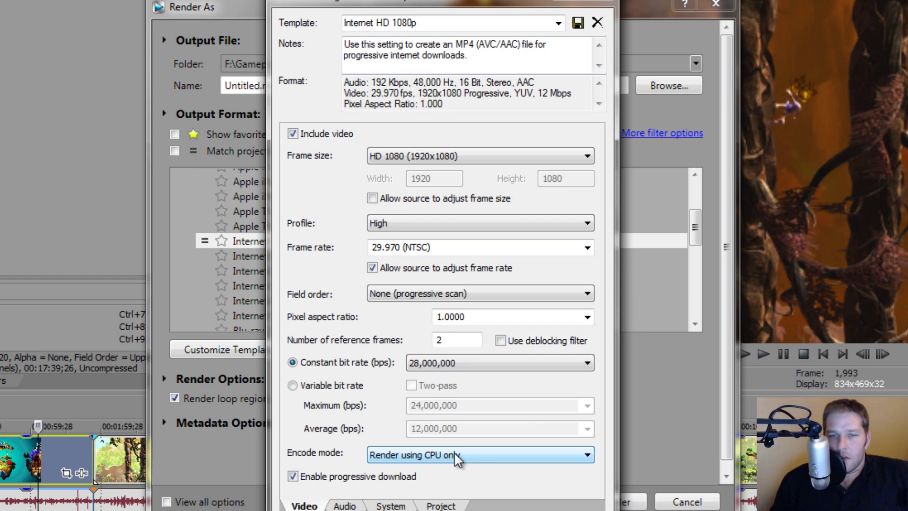
- Set the template's Encode mode to 'Render using OpenCL if available'
{"action": "left_click", "coordinate": [504, 455]}
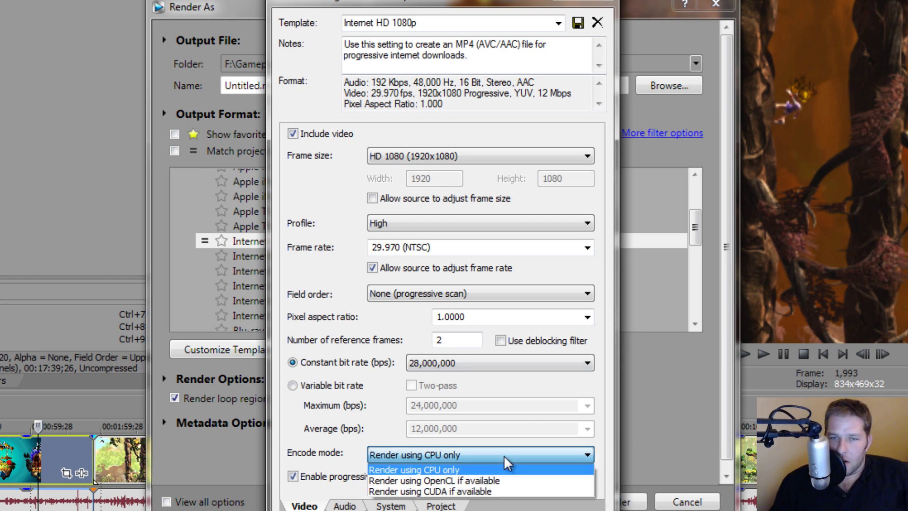
{"action": "left_click", "coordinate": [446, 481]}
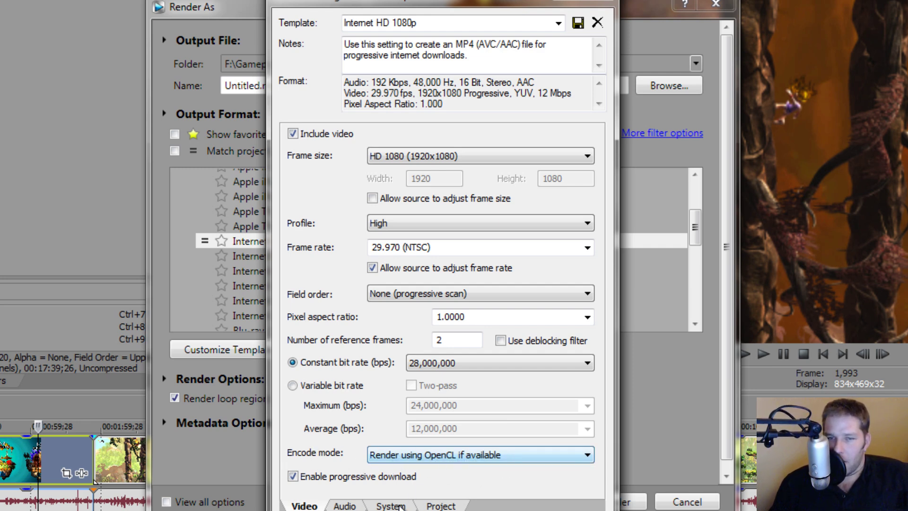
{"action": "left_click", "coordinate": [454, 454]}
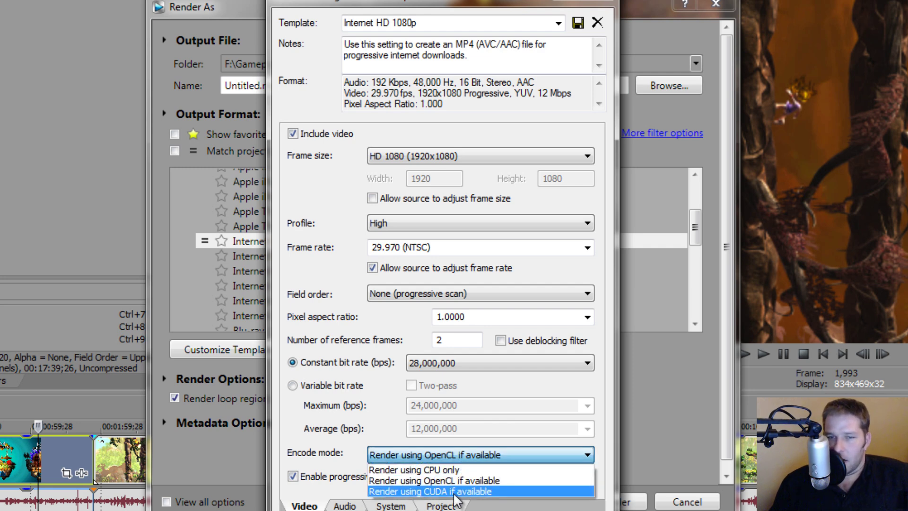
{"action": "left_click", "coordinate": [450, 481]}
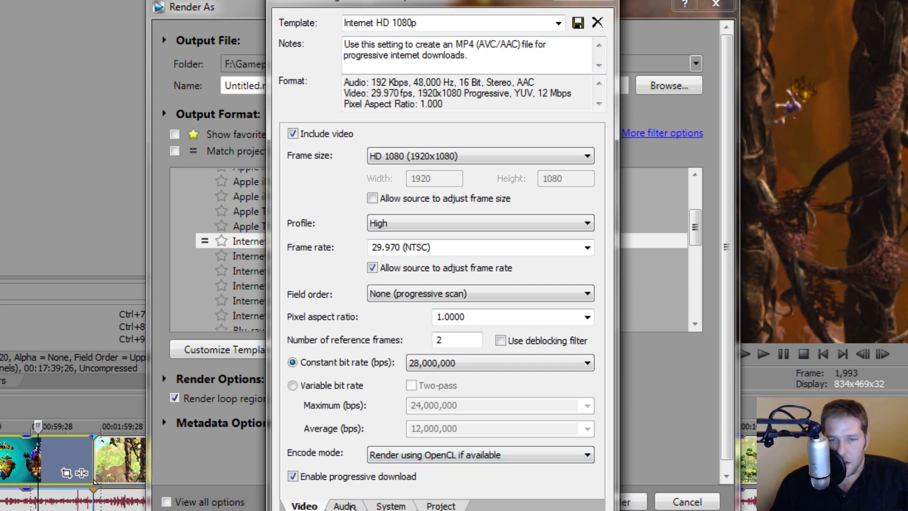
- On the Audio tab, keep the sample rate at 48,000 Hz and bit rate at 192,000 bps
{"action": "left_click", "coordinate": [345, 504]}
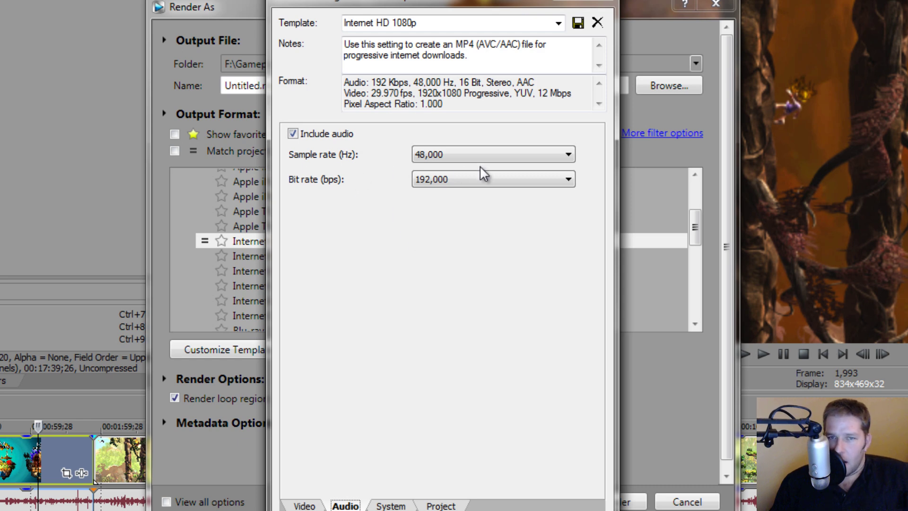
{"action": "left_click", "coordinate": [480, 152]}
{"action": "left_click", "coordinate": [479, 152]}
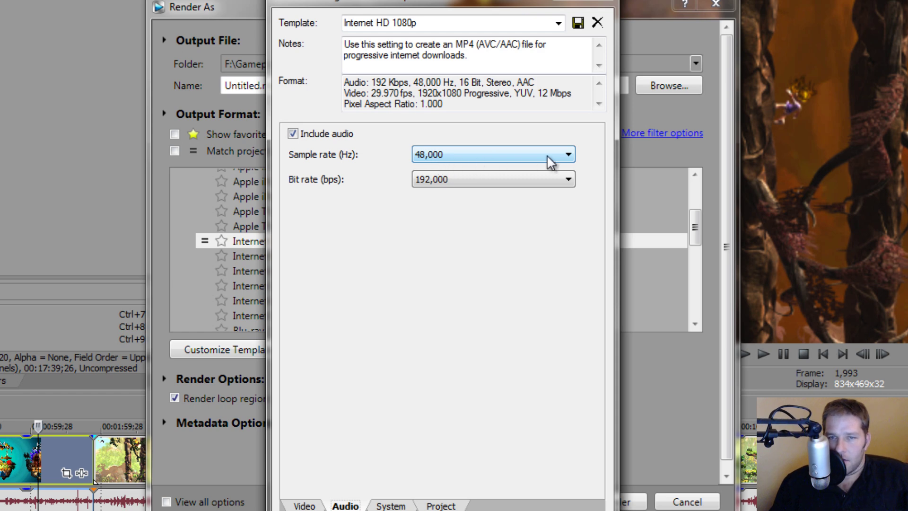
{"action": "left_click", "coordinate": [506, 155]}
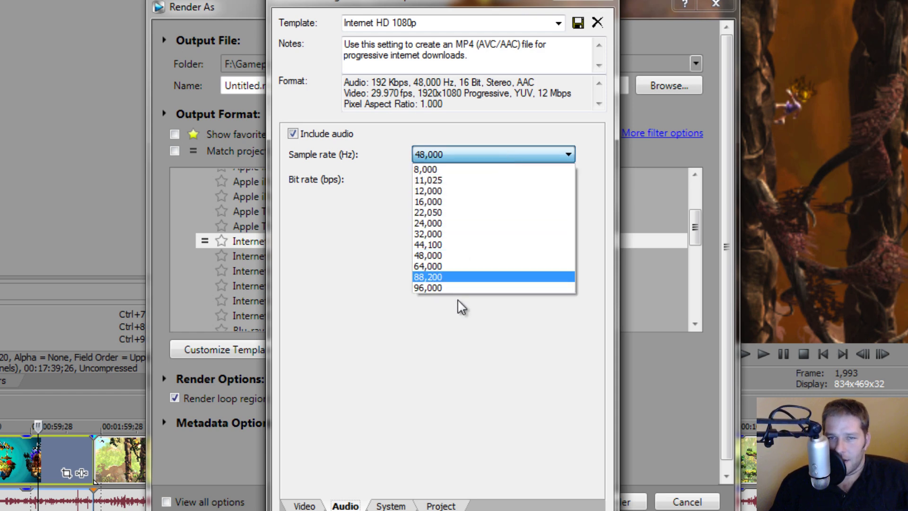
{"action": "left_click", "coordinate": [452, 154]}
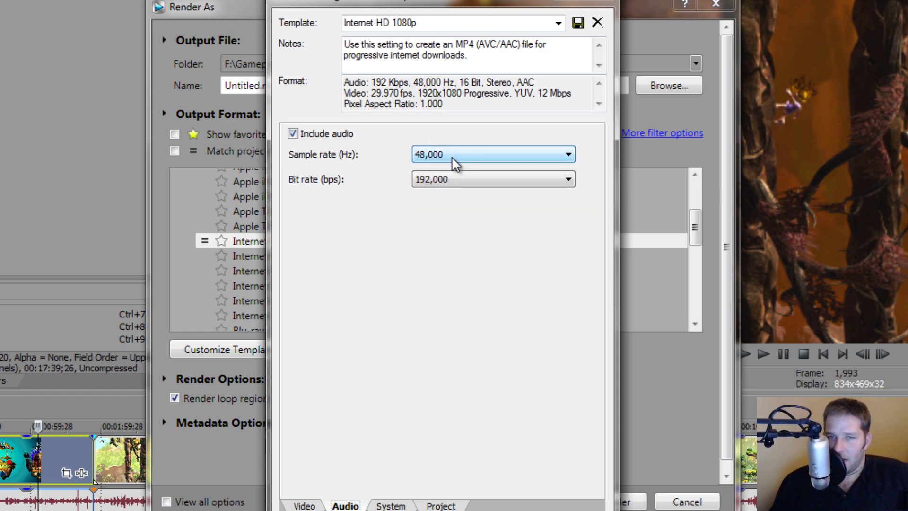
{"action": "left_click", "coordinate": [464, 180]}
{"action": "left_click", "coordinate": [464, 179]}
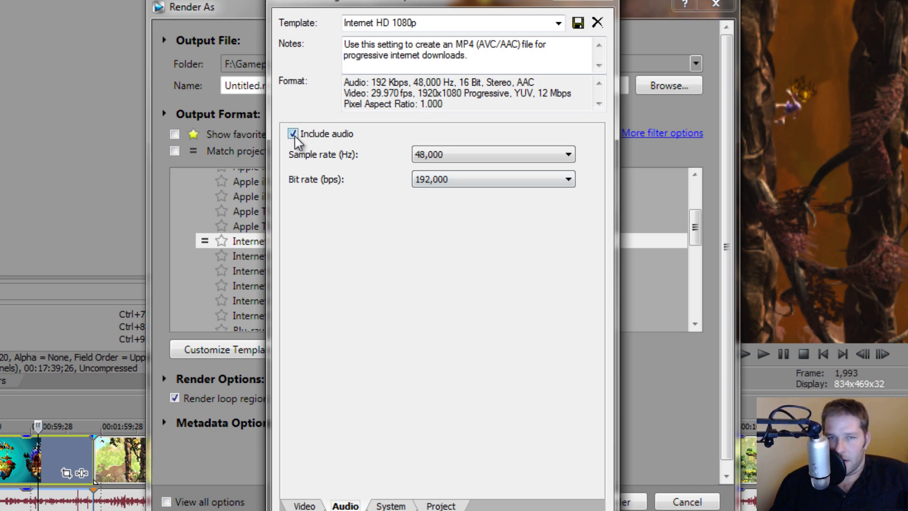
- On the System tab, keep the file format as MP4 file format (.mp4)
{"action": "left_click", "coordinate": [390, 504]}
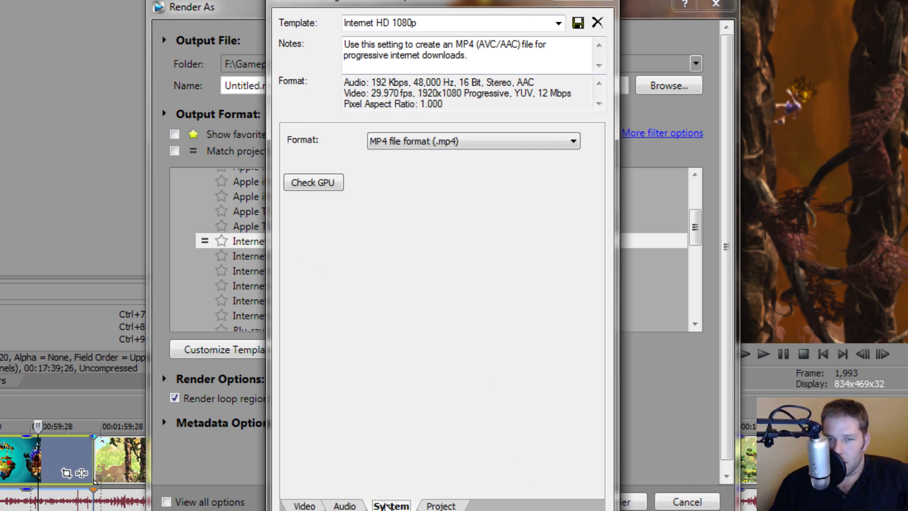
{"action": "left_click", "coordinate": [543, 140]}
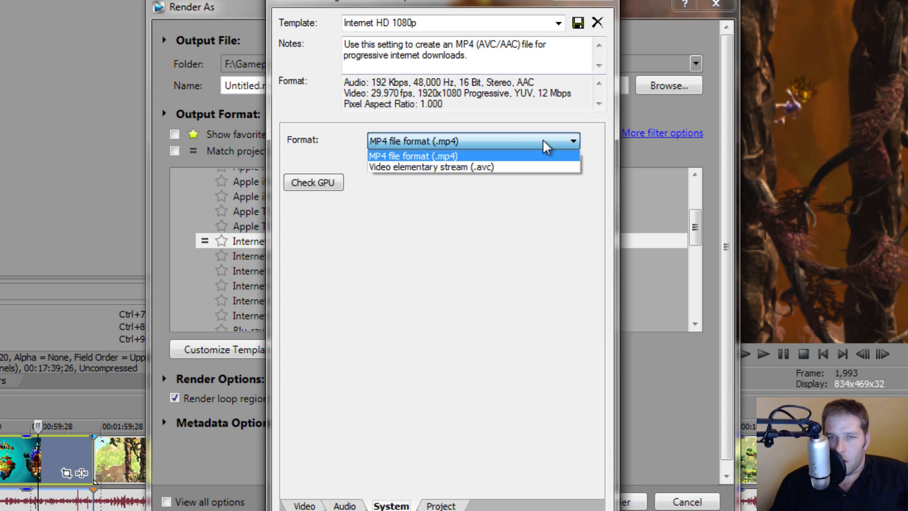
{"action": "left_click", "coordinate": [461, 156]}
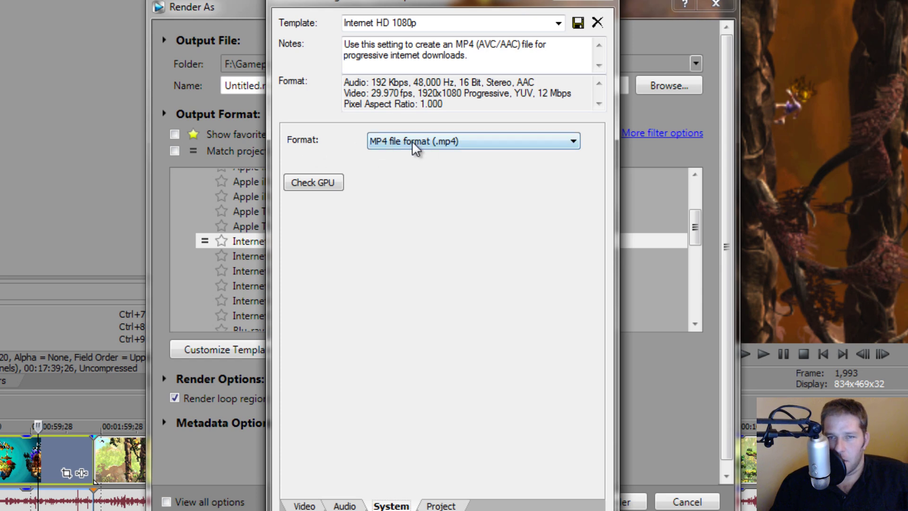
- Run Check GPU to confirm GPU encoding, then return to the Video settings
{"action": "left_click", "coordinate": [316, 183]}
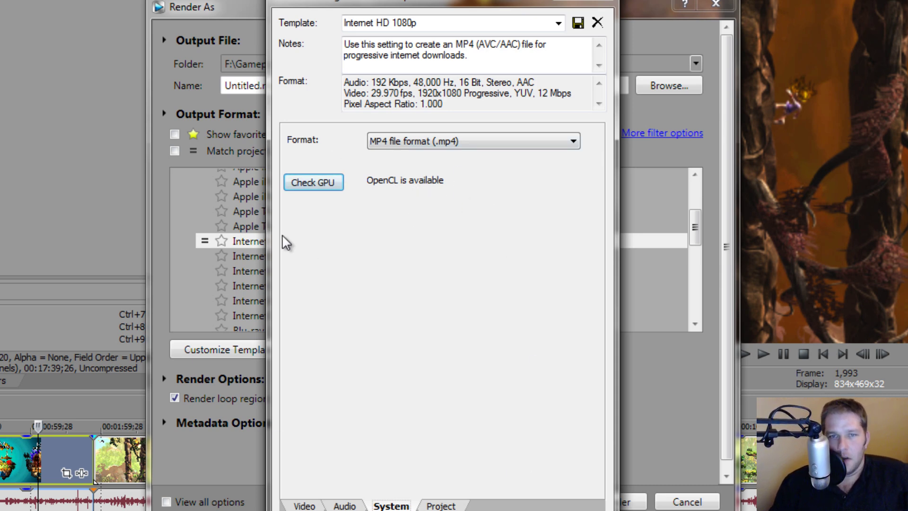
{"action": "left_click", "coordinate": [305, 505]}
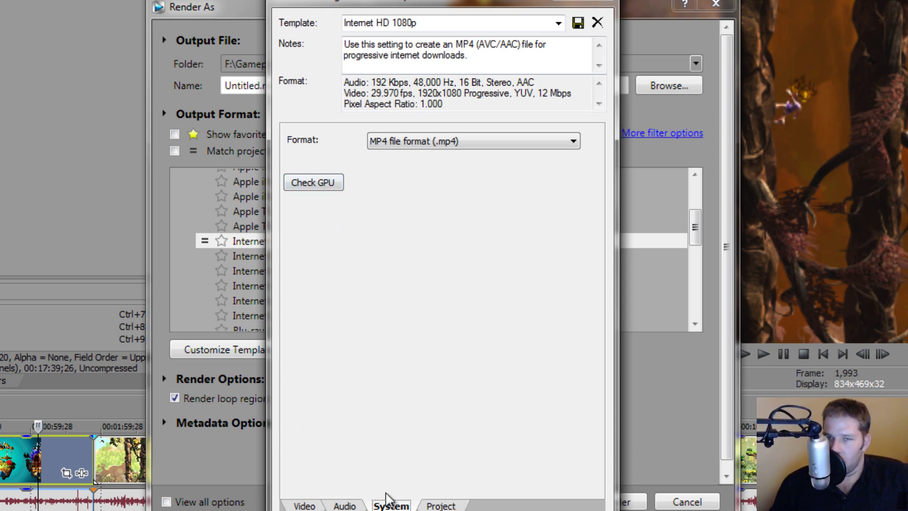
{"action": "left_click", "coordinate": [304, 504]}
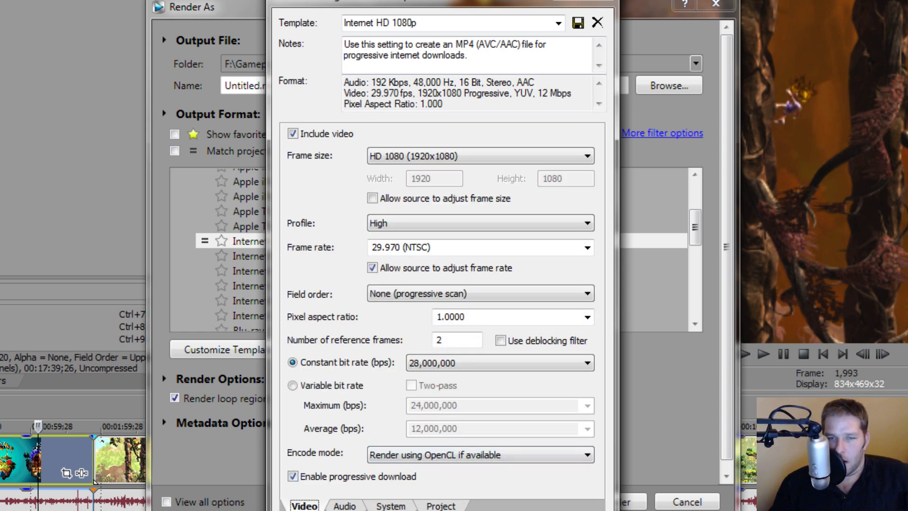
- On the Project tab, leave Video rendering quality at Use Project Settings
{"action": "left_click", "coordinate": [447, 506]}
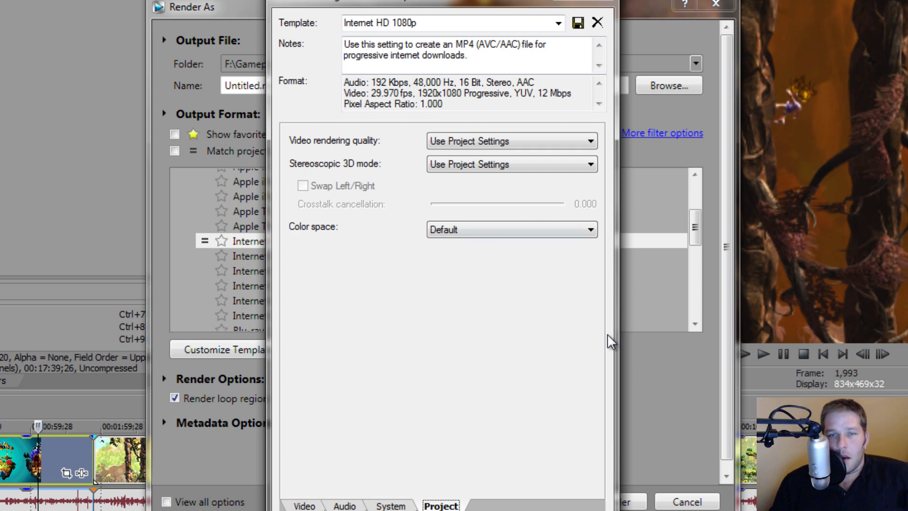
{"action": "left_click", "coordinate": [553, 149]}
{"action": "left_click", "coordinate": [468, 149]}
{"action": "left_click", "coordinate": [478, 140]}
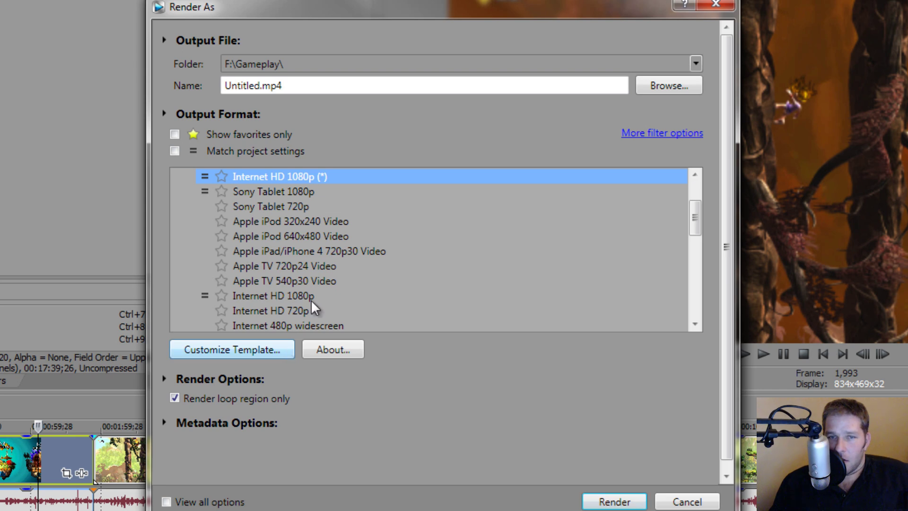
- Reopen Customize Template for Internet HD 1080p (*) and select the whole template name
{"action": "left_click", "coordinate": [234, 348]}
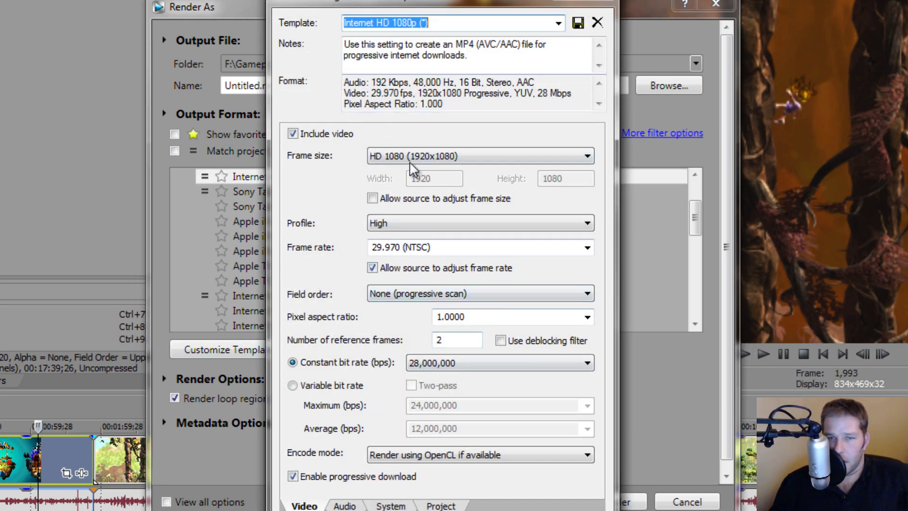
{"action": "left_click", "coordinate": [448, 24]}
{"action": "key", "text": "ctrl+a"}
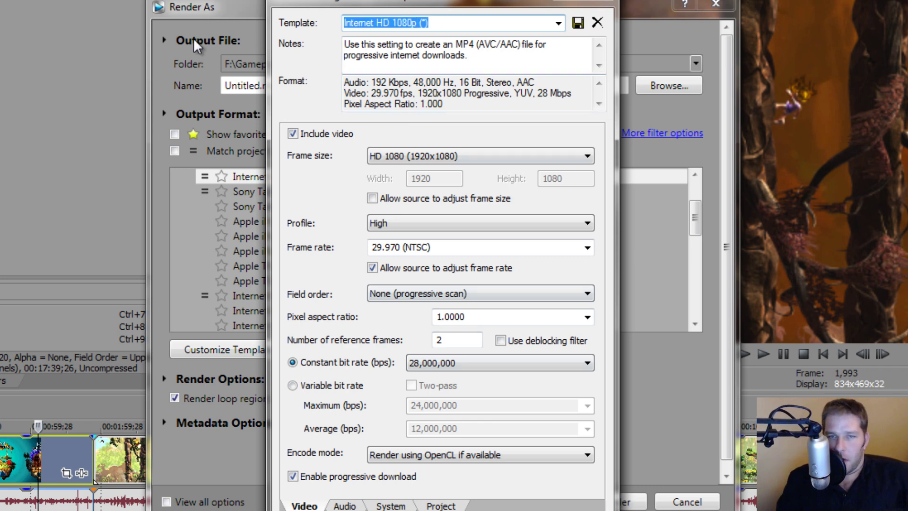
- Type a tentative template name, then erase it so the name stays blank
{"action": "type", "text": "Awesome"}
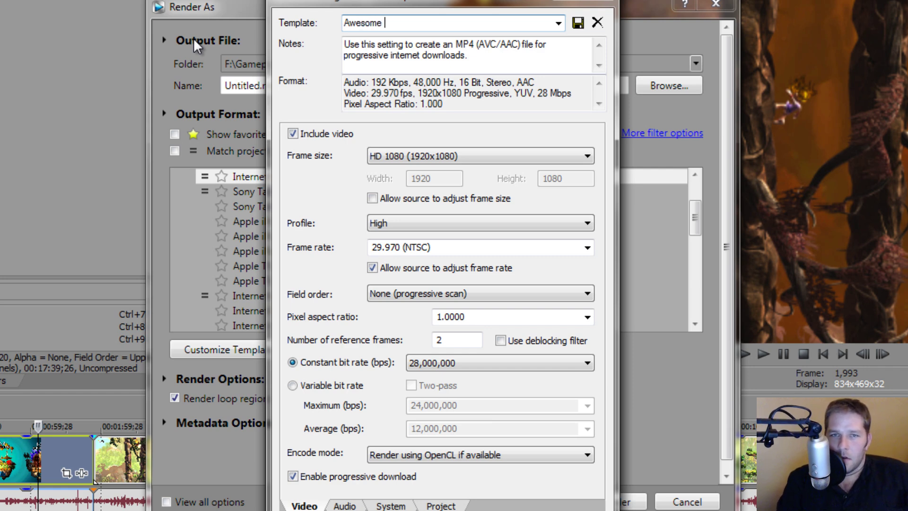
{"action": "type", "text": " Templa"}
{"action": "key", "text": "BackSpace"}
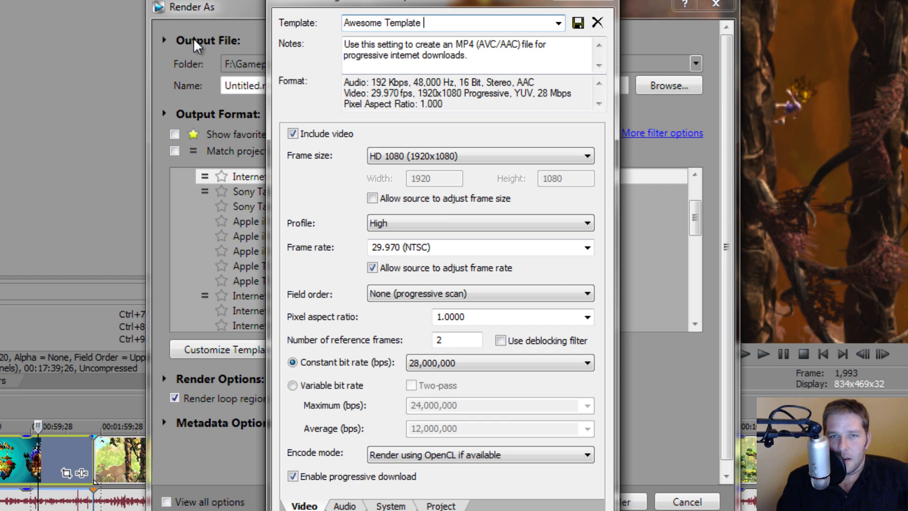
{"action": "type", "text": "te That"}
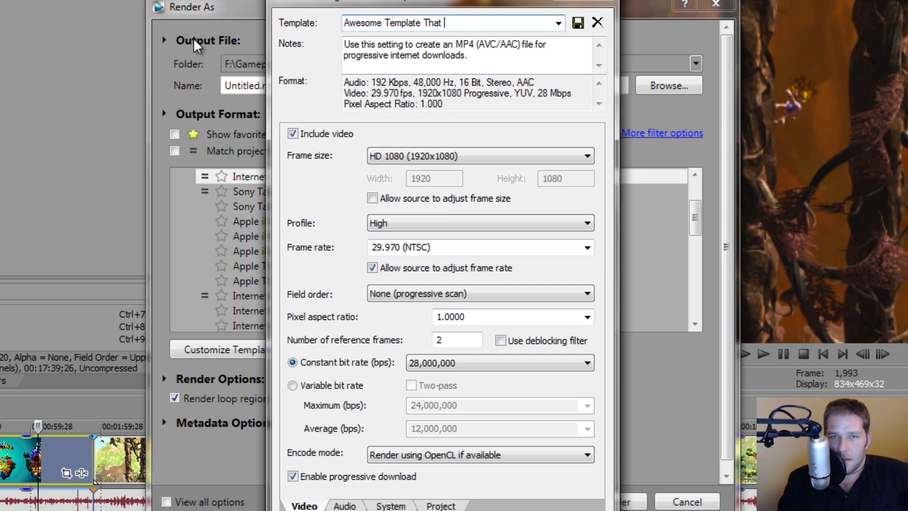
{"action": "type", "text": " Gamerchun"}
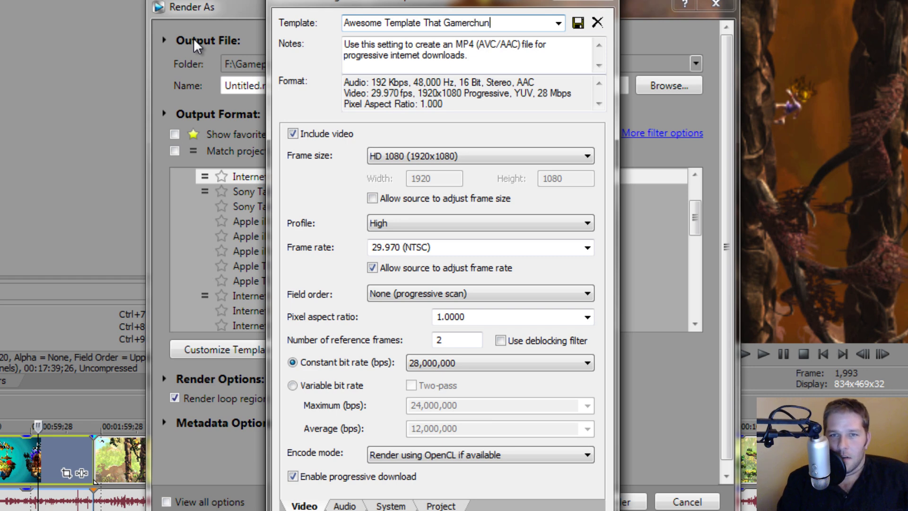
{"action": "type", "text": "ks told me a"}
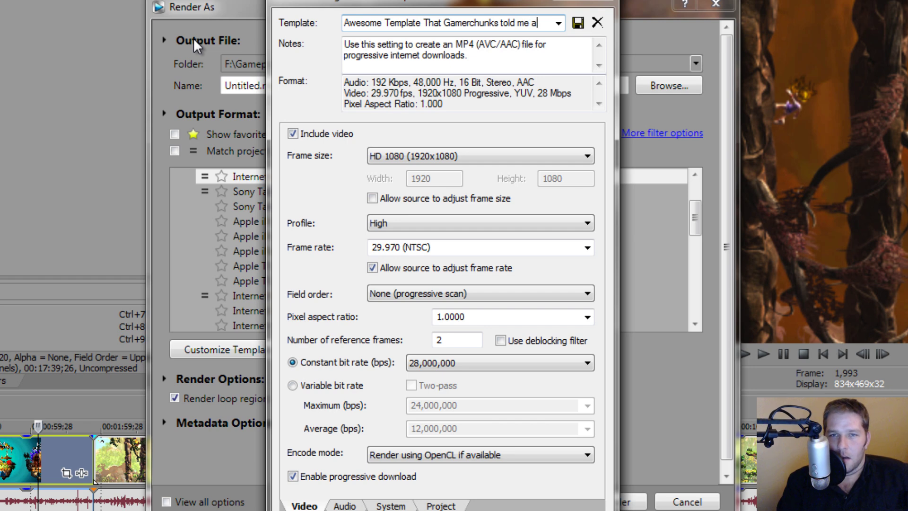
{"action": "type", "text": "bo"}
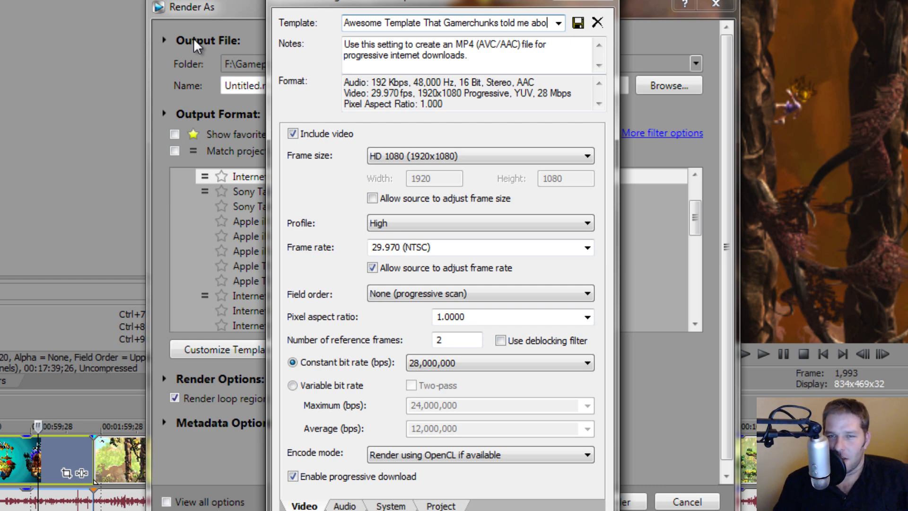
{"action": "key", "text": "BackSpace"}
{"action": "key", "text": "BackSpace"}
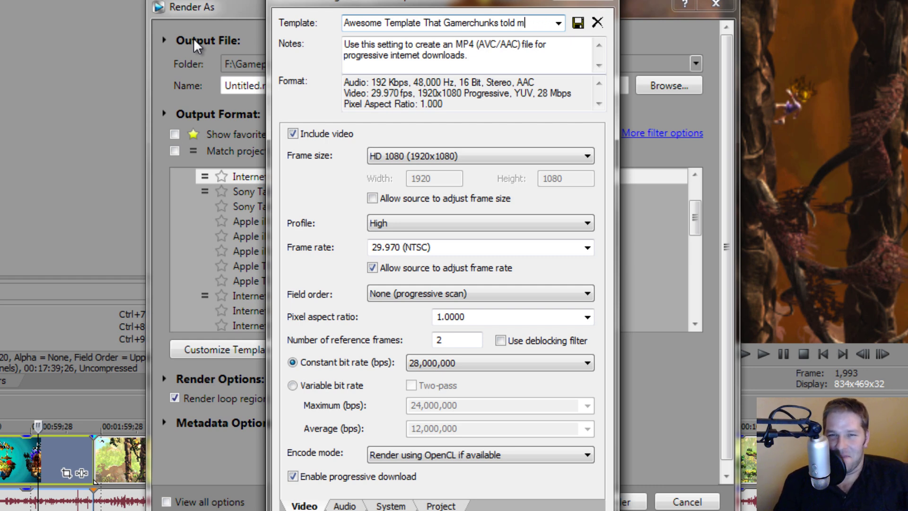
{"action": "key", "text": "BackSpace"}
{"action": "key", "text": "BackSpace"}
{"action": "key", "text": "BackSpace"}
{"action": "key", "text": "BackSpace"}
{"action": "key", "text": "BackSpace"}
{"action": "key", "text": "BackSpace"}
{"action": "key", "text": "BackSpace"}
{"action": "key", "text": "BackSpace"}
{"action": "key", "text": "BackSpace"}
{"action": "key", "text": "BackSpace"}
{"action": "key", "text": "BackSpace"}
{"action": "key", "text": "BackSpace"}
{"action": "key", "text": "BackSpace"}
{"action": "key", "text": "BackSpace"}
{"action": "key", "text": "BackSpace"}
{"action": "key", "text": "BackSpace"}
{"action": "key", "text": "BackSpace"}
{"action": "key", "text": "BackSpace"}
{"action": "key", "text": "BackSpace"}
{"action": "key", "text": "BackSpace"}
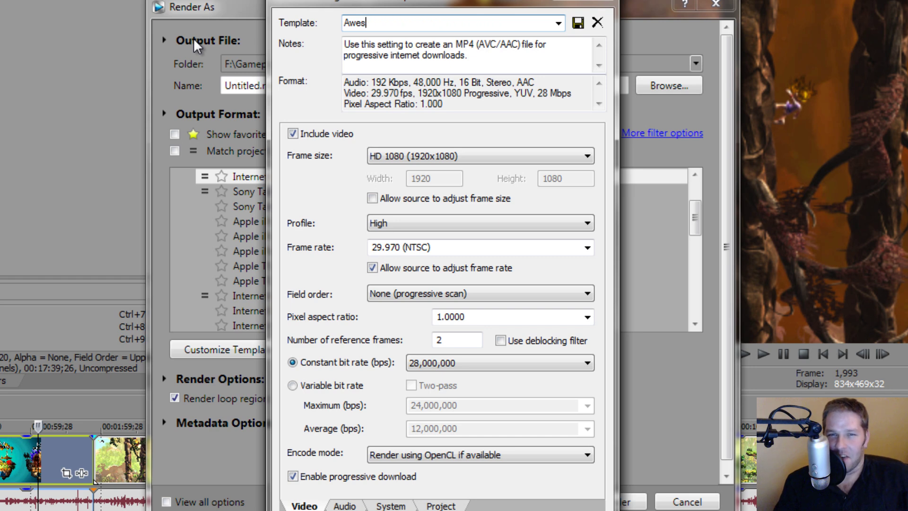
{"action": "key", "text": "BackSpace"}
{"action": "key", "text": "BackSpace"}
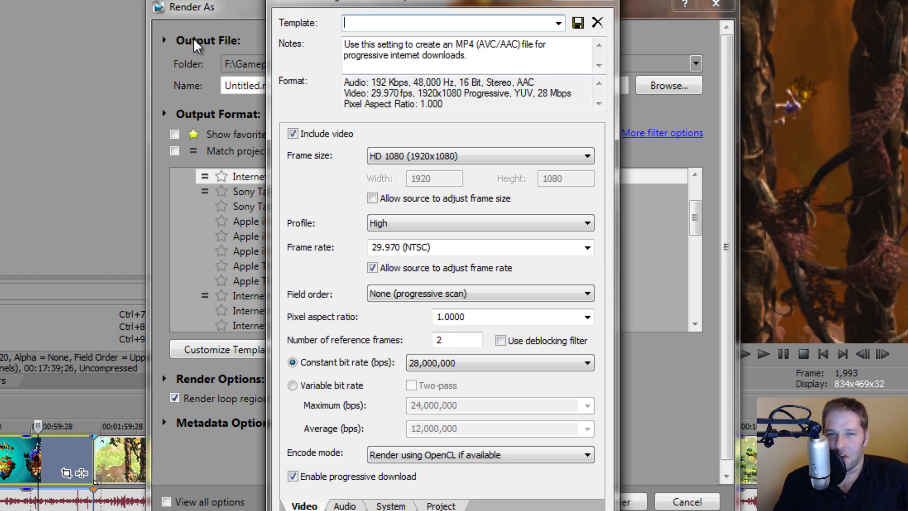
- Close Customize Template and cancel the Render As dialog without rendering
{"action": "left_click", "coordinate": [596, 5]}
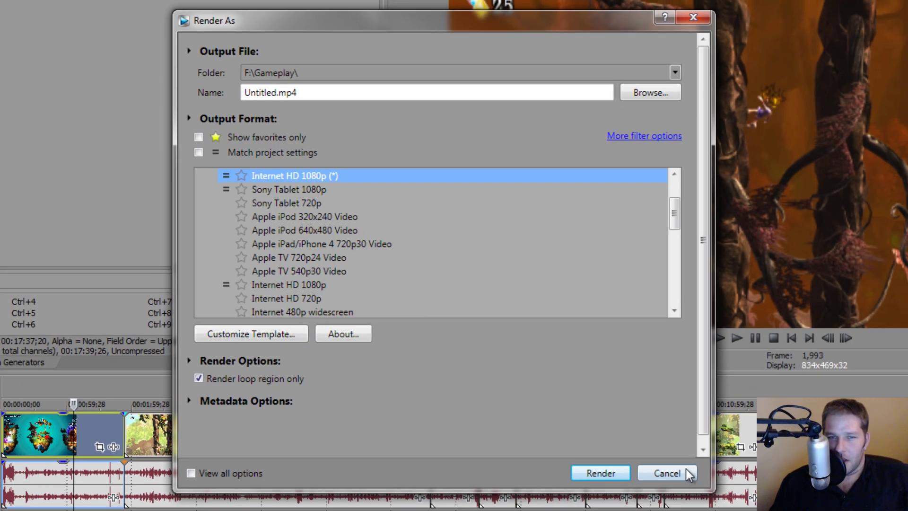
{"action": "left_click", "coordinate": [686, 474]}
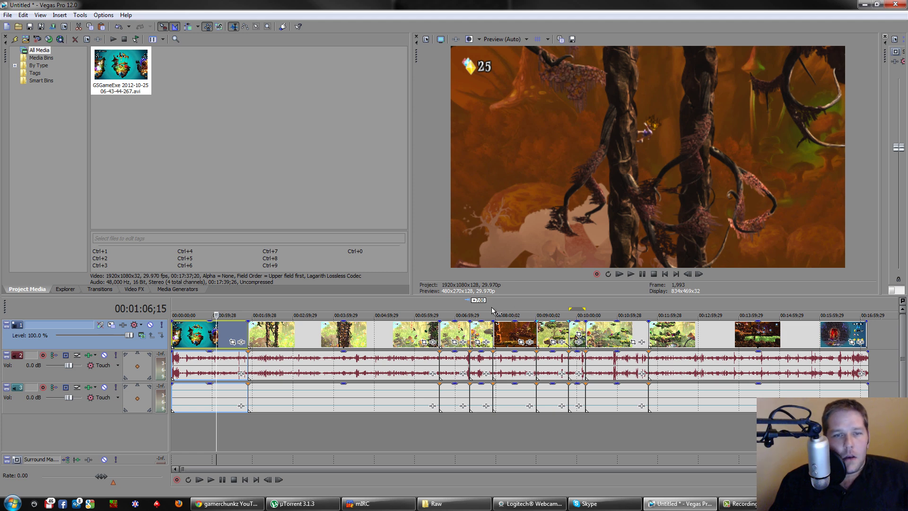